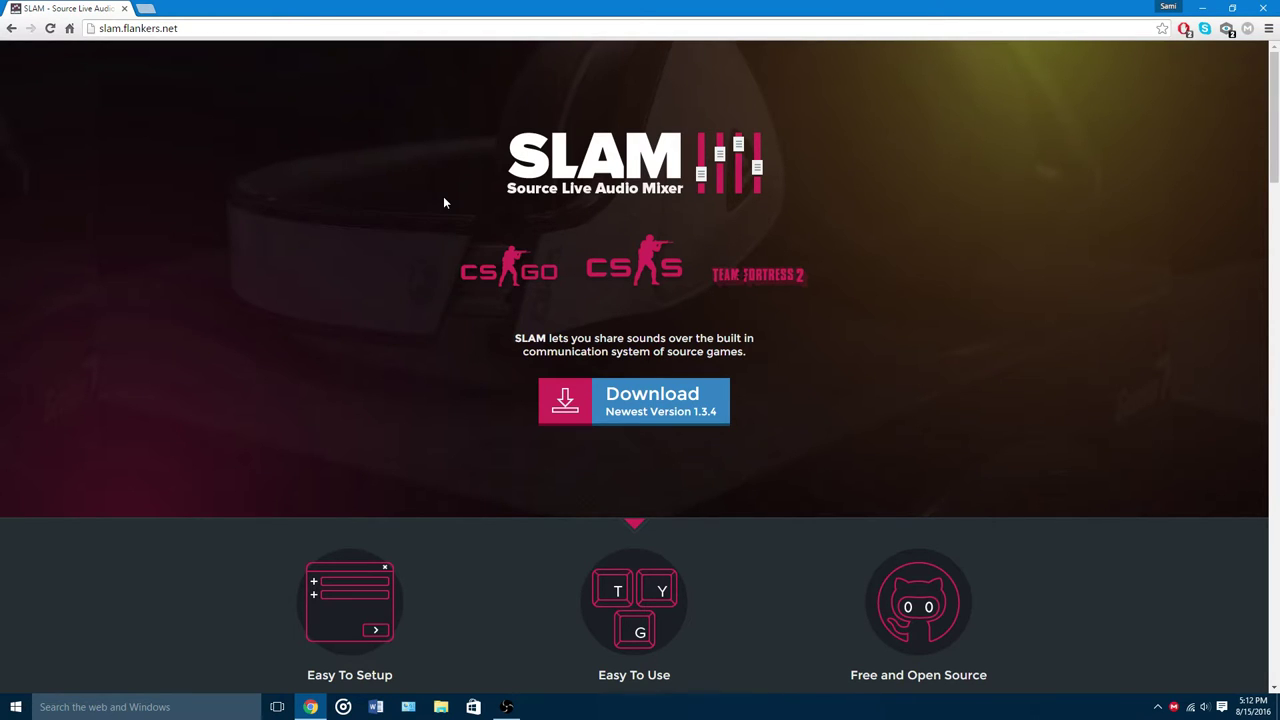
# Download SLAM version 1.3.4 from slam.flankers.net and open the downloaded zip archive, dismissing the WinRAR trial notice
pyautogui.click(338, 28)
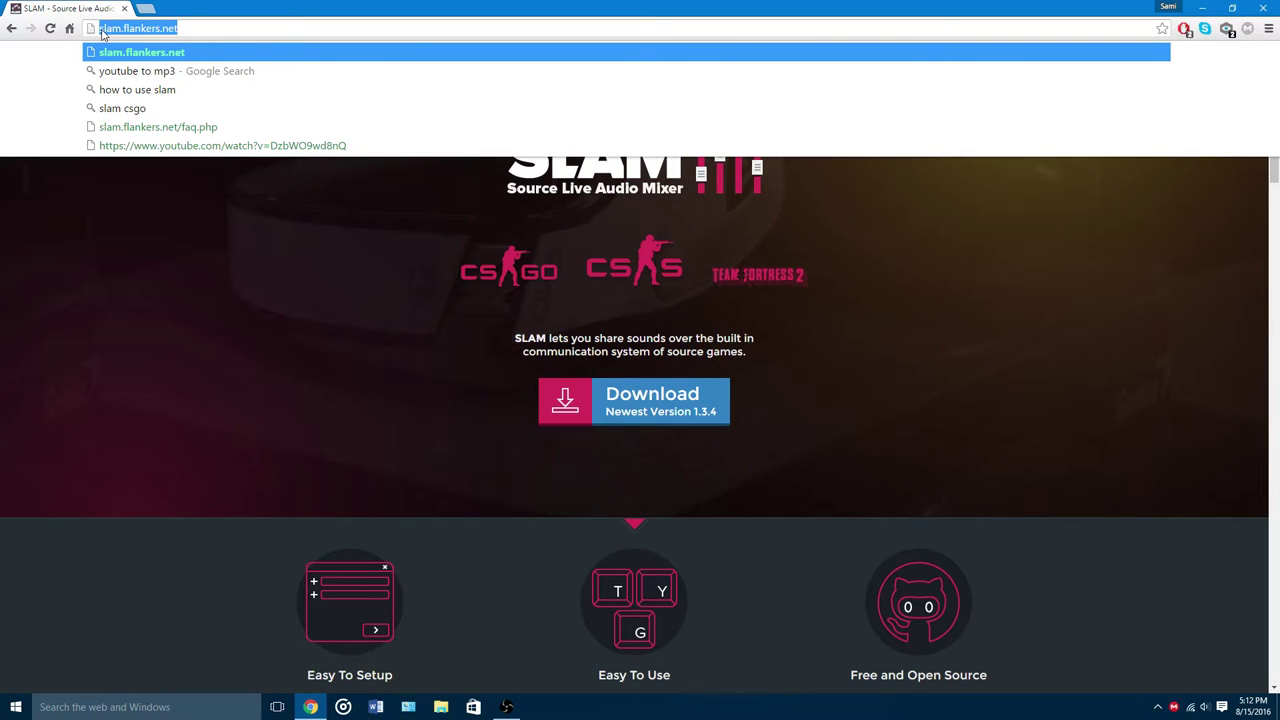
pyautogui.click(241, 185)
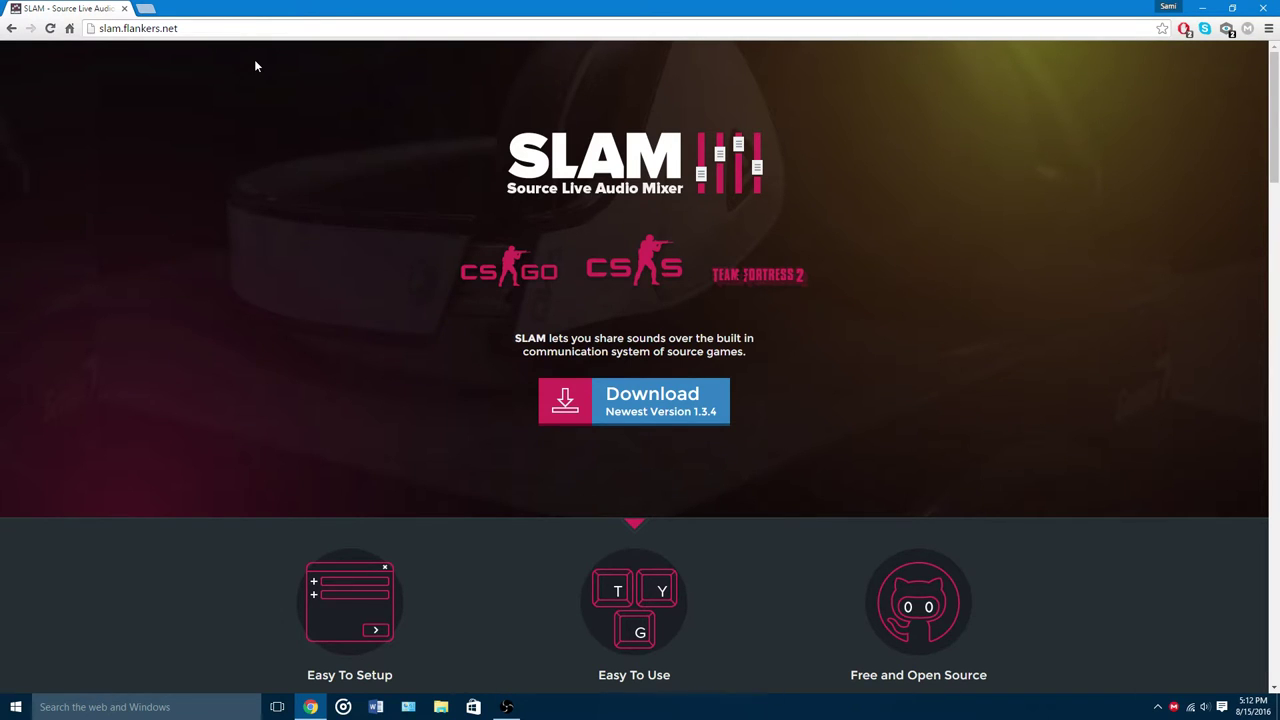
pyautogui.click(685, 418)
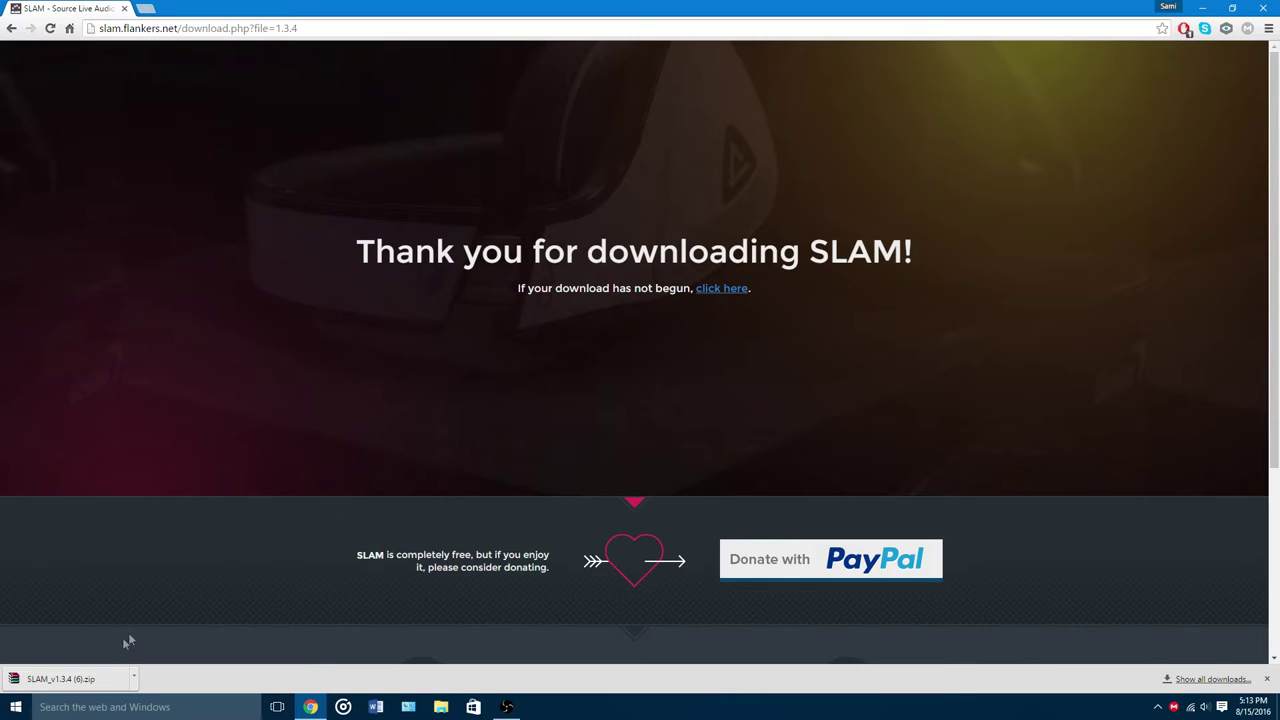
pyautogui.click(108, 681)
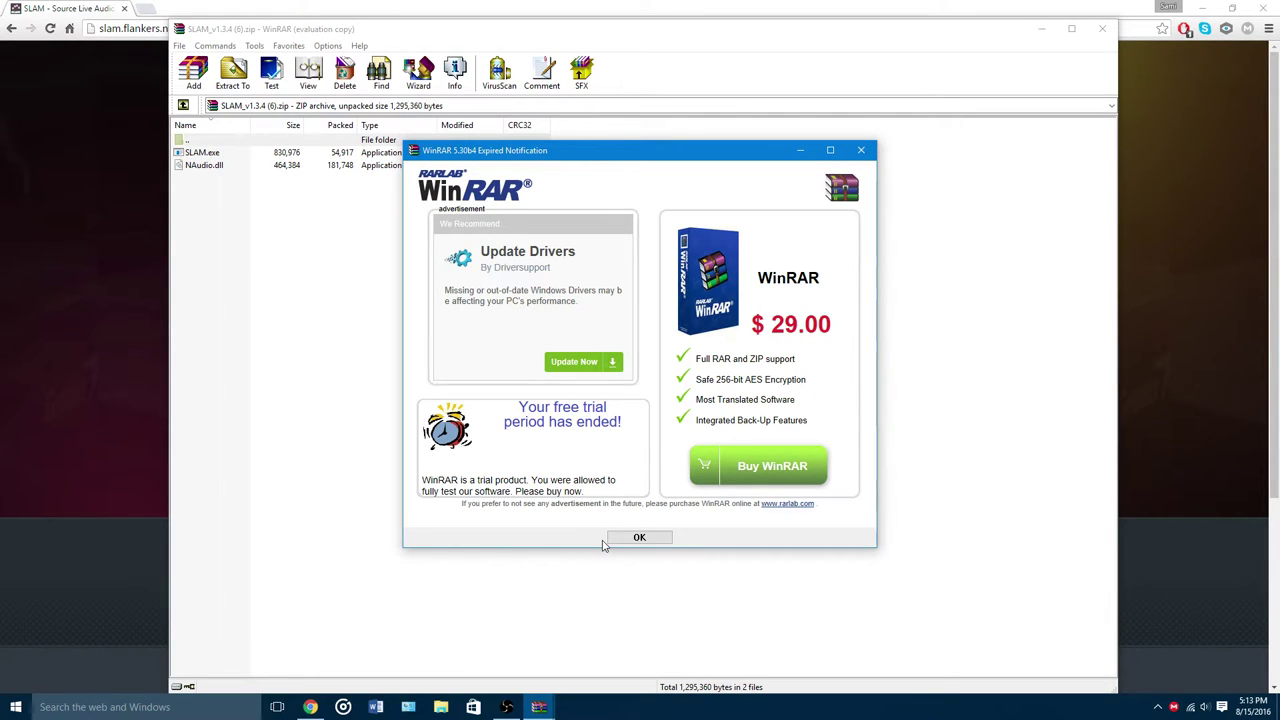
pyautogui.click(632, 539)
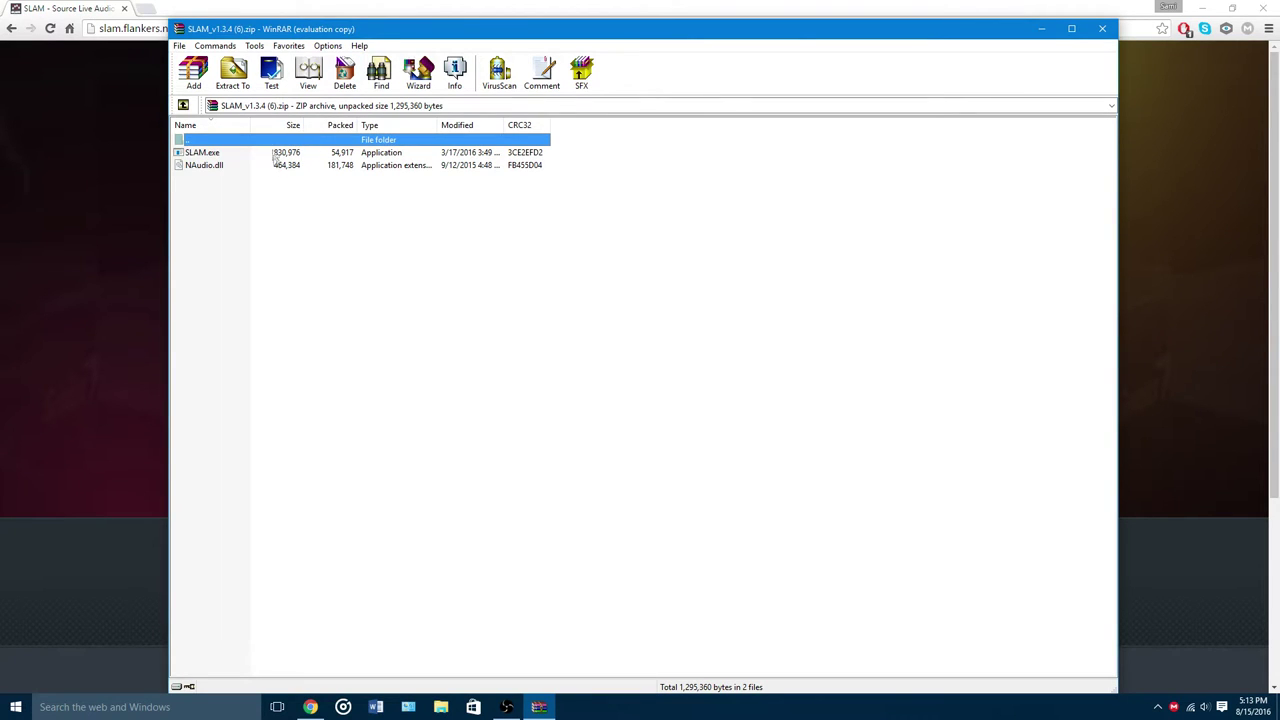
# Extract SLAM.exe and NAudio.dll to C:\Program Files (x86)\Steam\steamapps and close the archive
pyautogui.moveTo(267, 186)
pyautogui.mouseDown()
pyautogui.moveTo(261, 158)
pyautogui.moveTo(260, 188)
pyautogui.mouseUp()
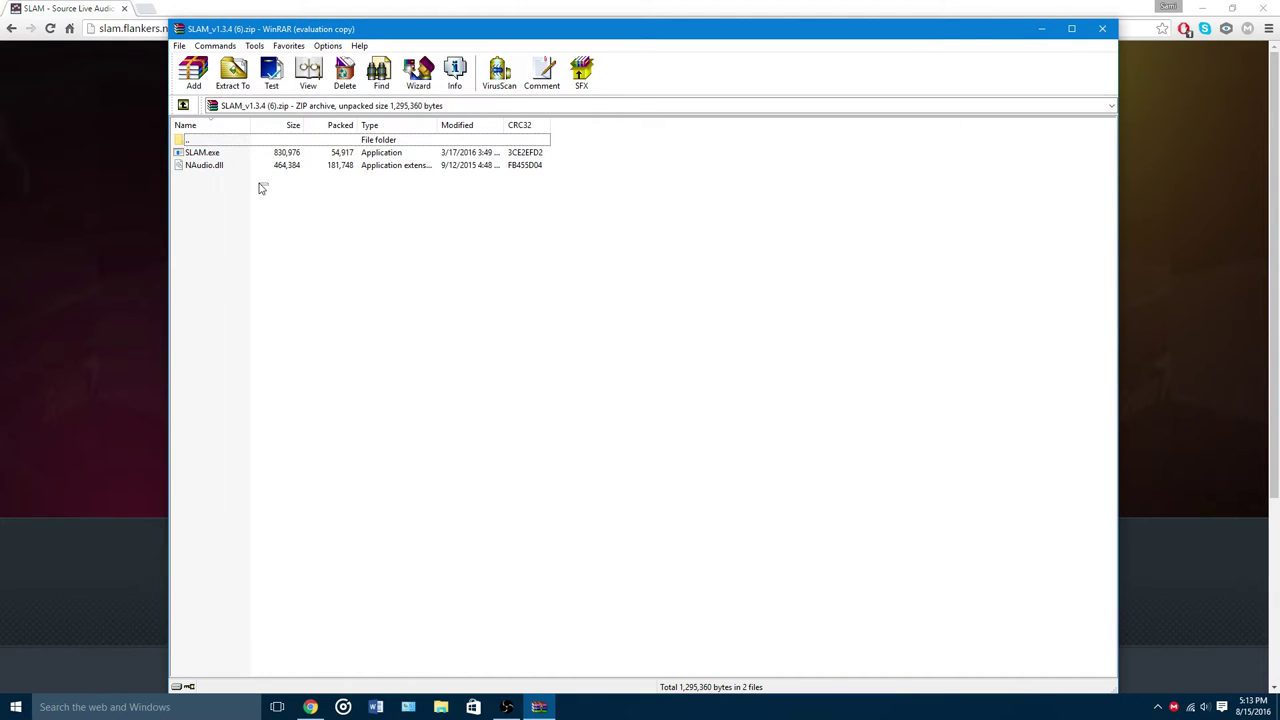
pyautogui.moveTo(261, 188); pyautogui.dragTo(525, 158)
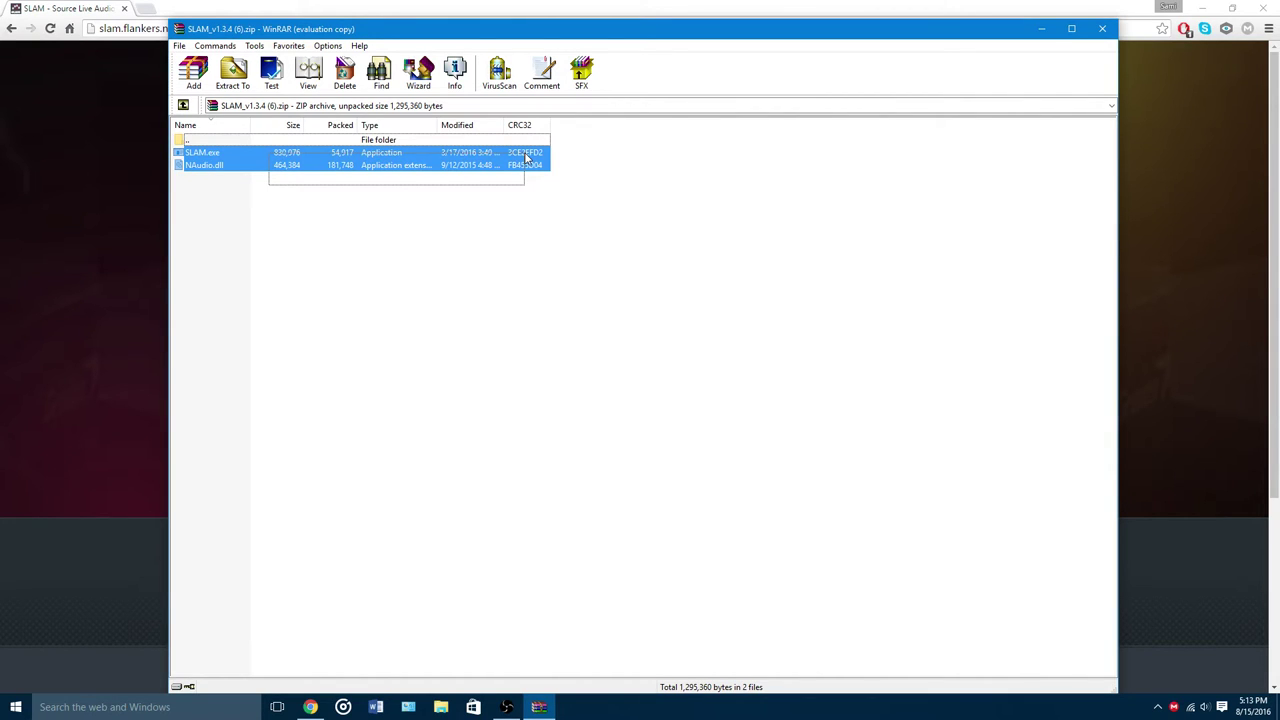
pyautogui.moveTo(525, 158)
pyautogui.mouseDown()
pyautogui.moveTo(508, 180)
pyautogui.moveTo(500, 165)
pyautogui.moveTo(517, 171)
pyautogui.moveTo(512, 155)
pyautogui.moveTo(514, 166)
pyautogui.mouseUp()
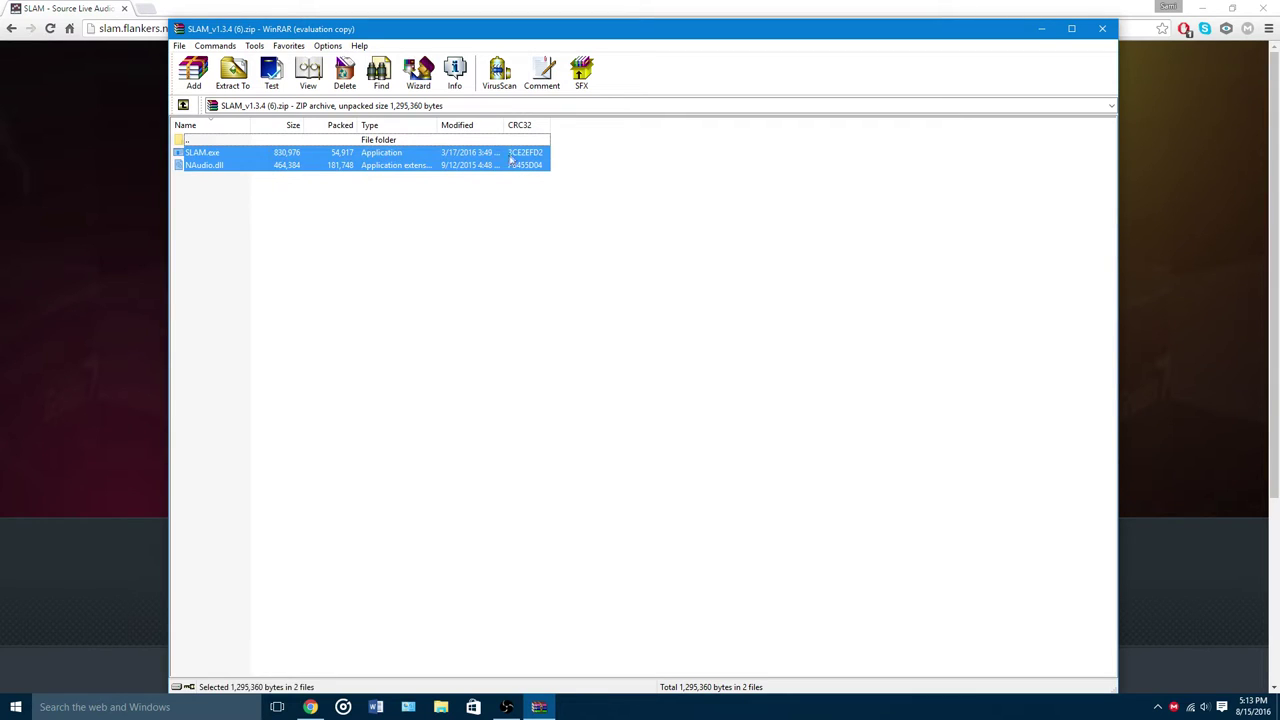
pyautogui.click(235, 78)
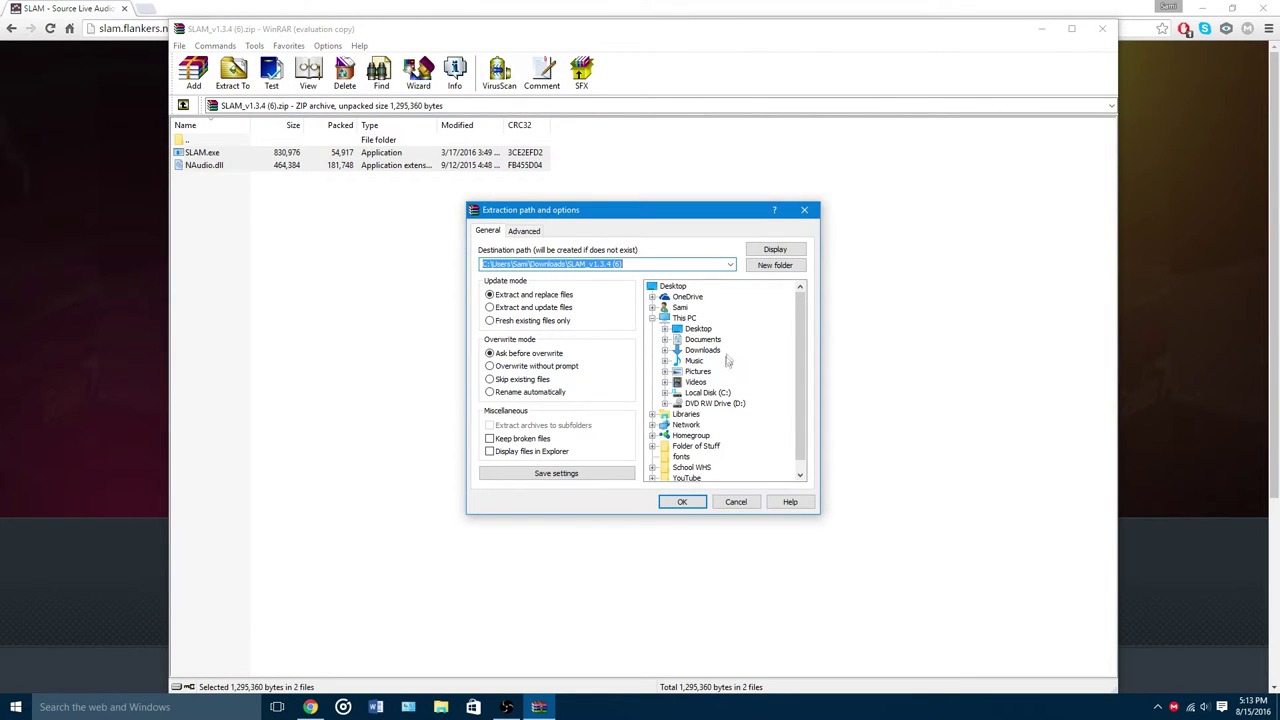
pyautogui.scroll(-1, 725, 418)
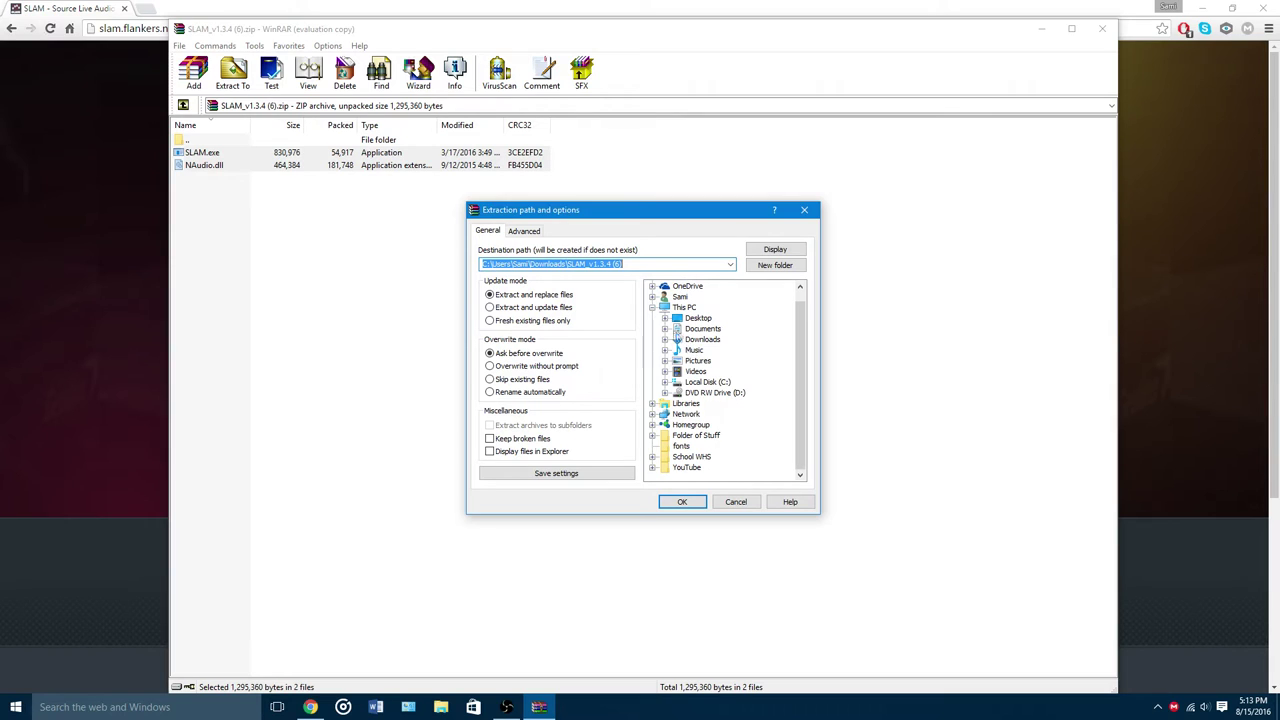
pyautogui.click(665, 383)
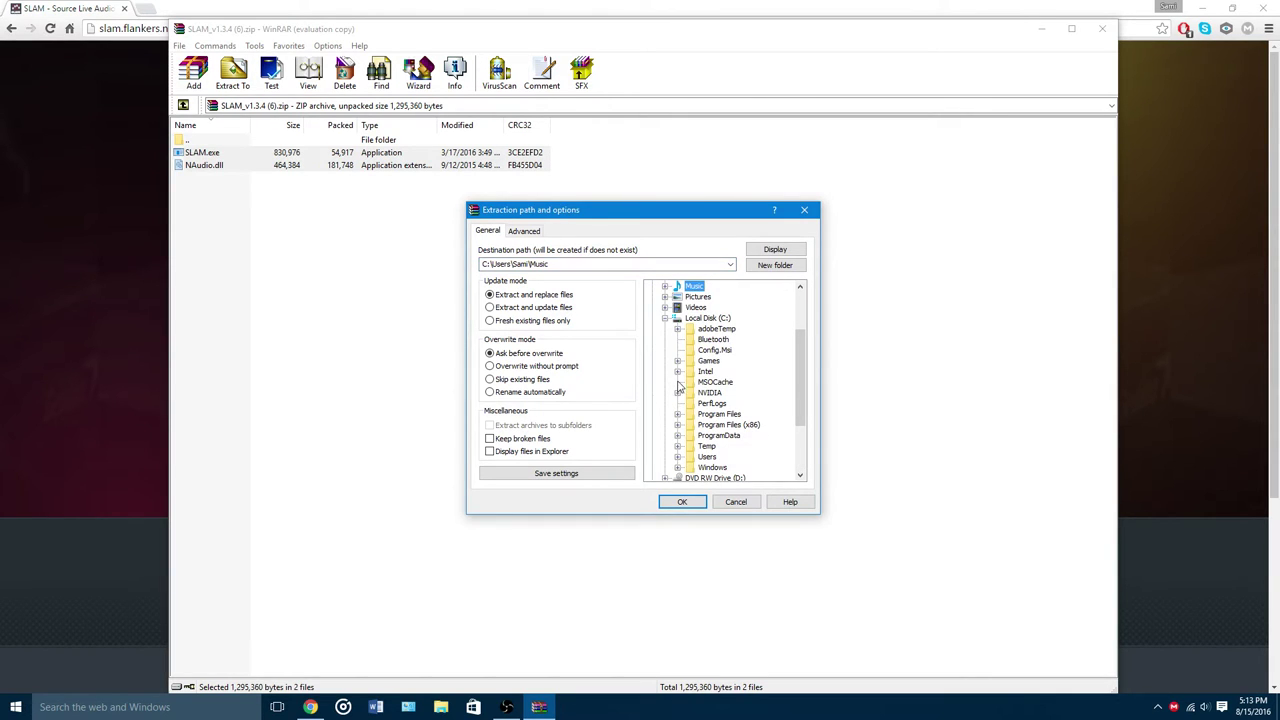
pyautogui.click(678, 425)
pyautogui.scroll(-3, 697, 424)
pyautogui.scroll(-4, 697, 424)
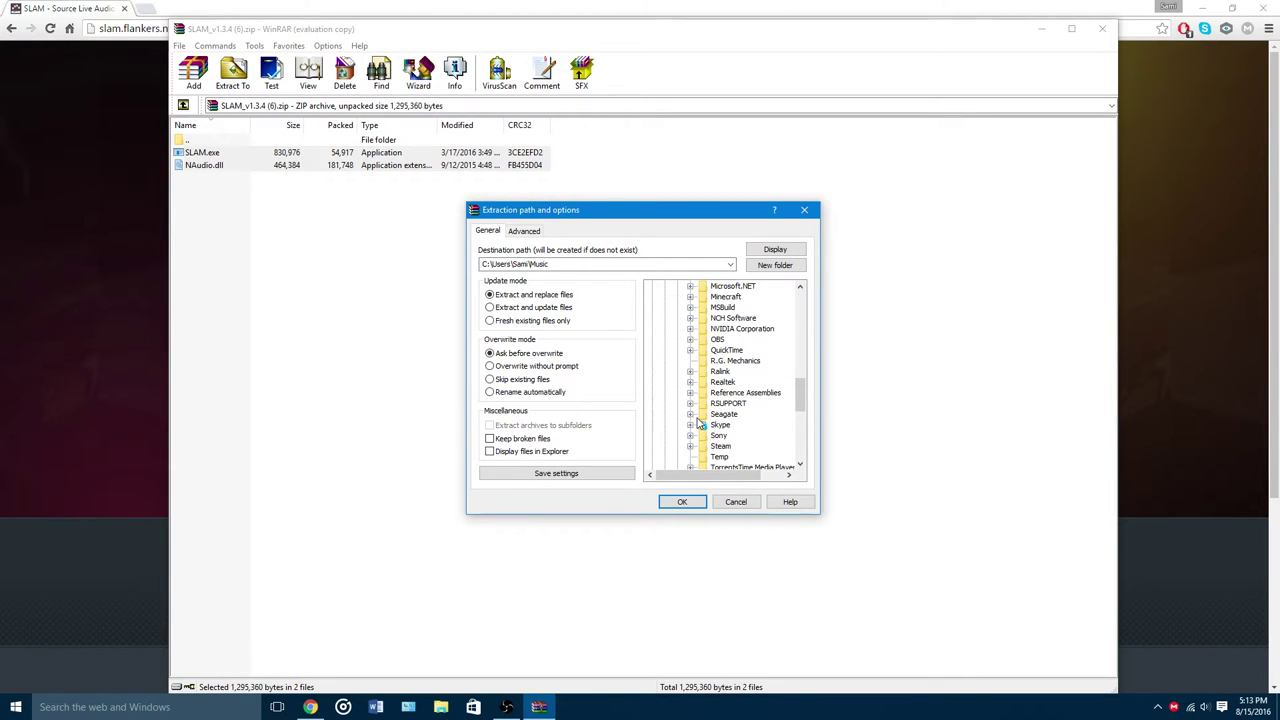
pyautogui.click(690, 419)
pyautogui.scroll(-2, 690, 420)
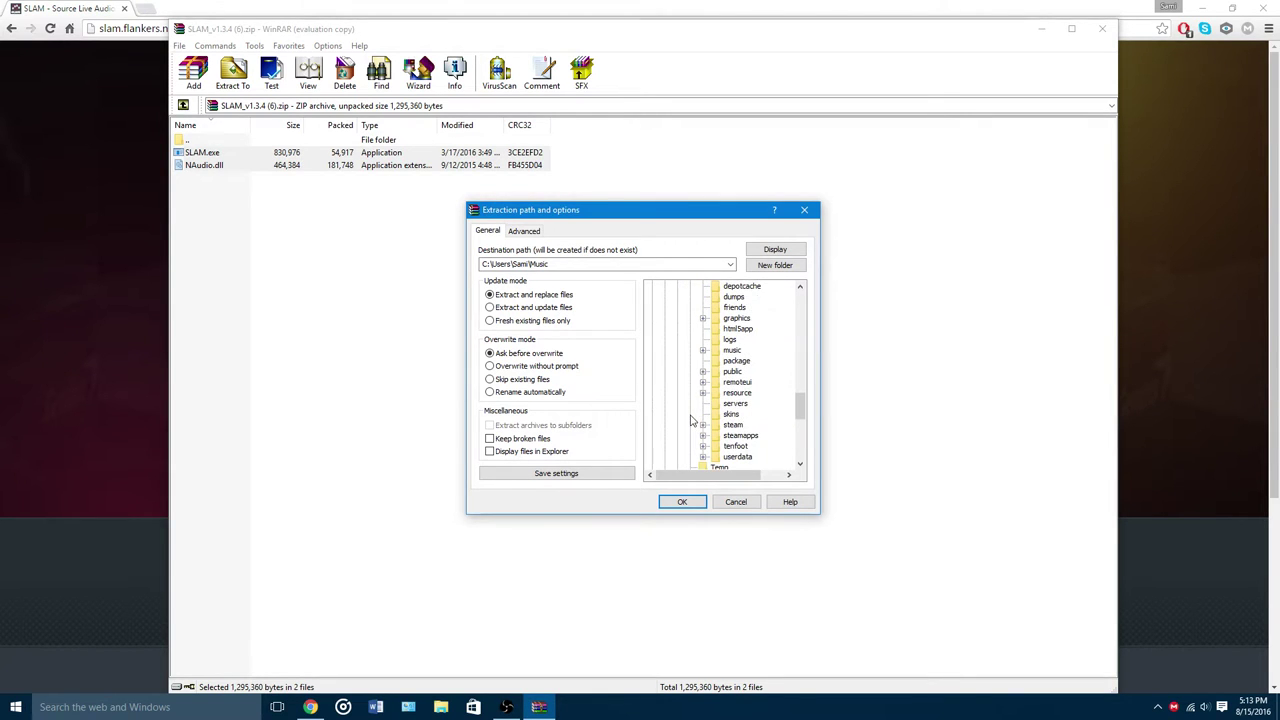
pyautogui.click(741, 436)
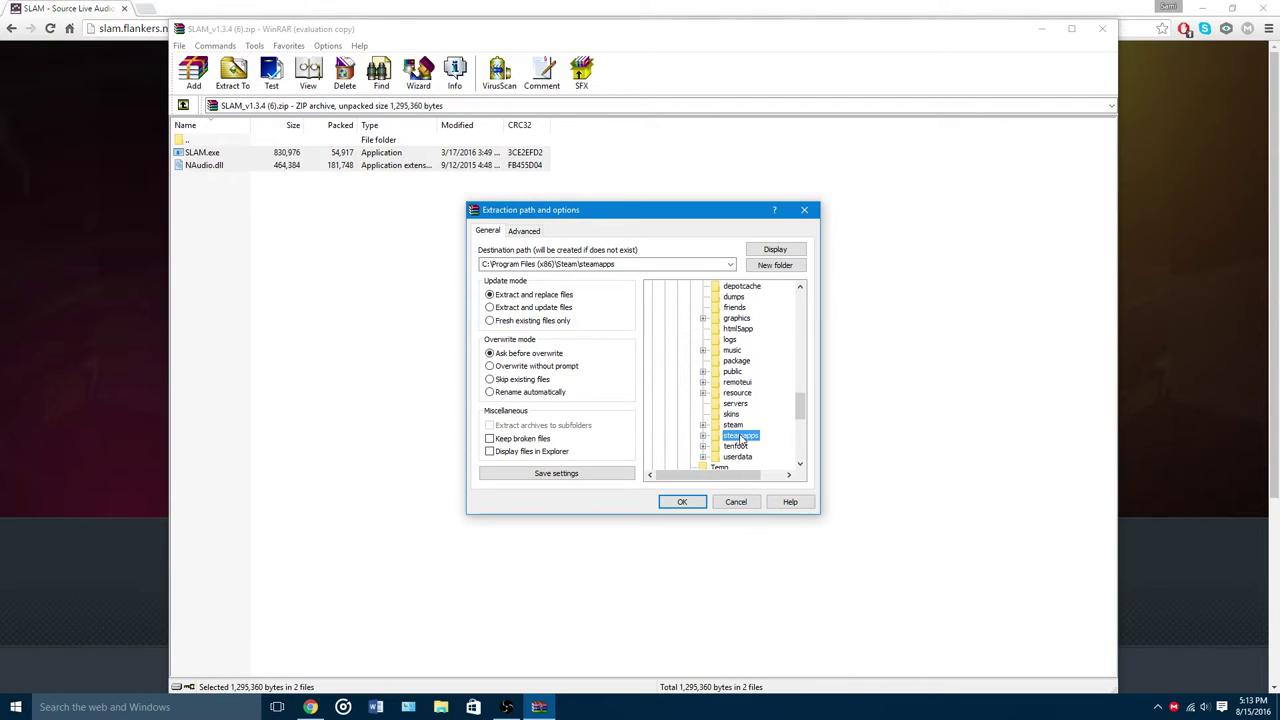
pyautogui.click(680, 504)
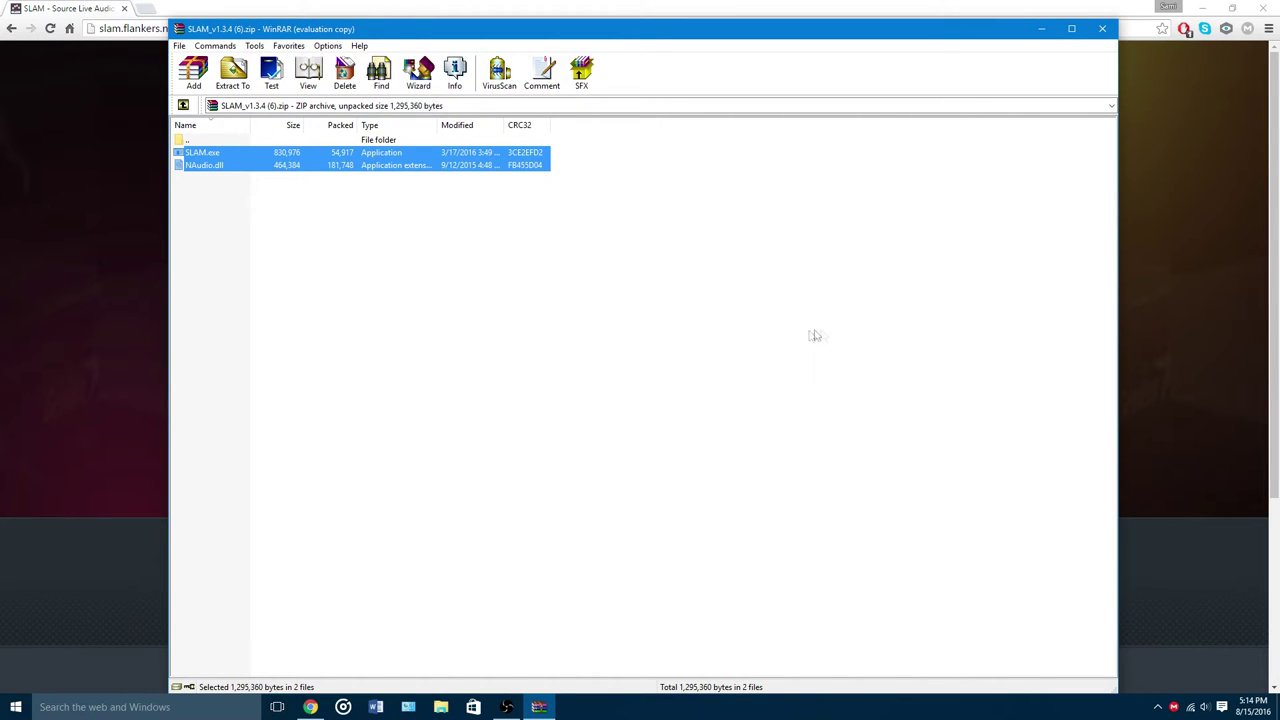
pyautogui.click(1102, 28)
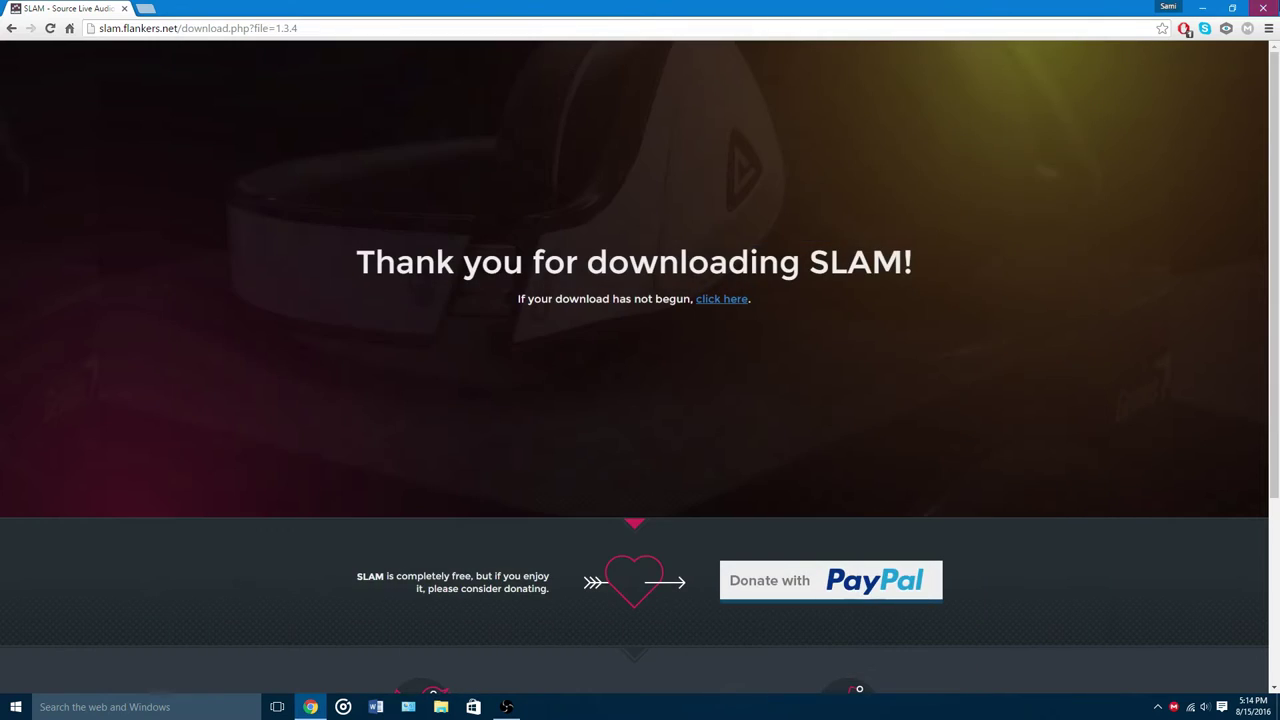
# Open C:\Program Files (x86)\Steam\steamapps in File Explorer and locate the extracted NAudio.dll and SLAM files
pyautogui.click(1202, 8)
pyautogui.click(440, 707)
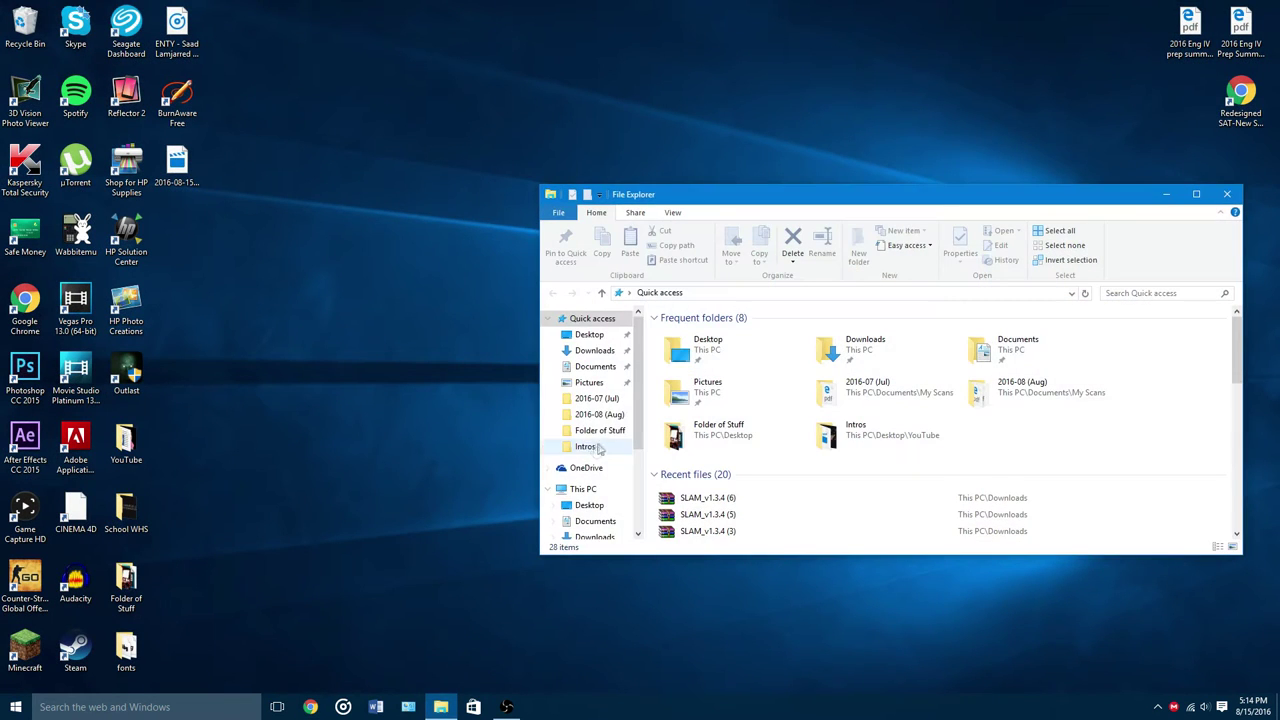
pyautogui.scroll(-2, 598, 420)
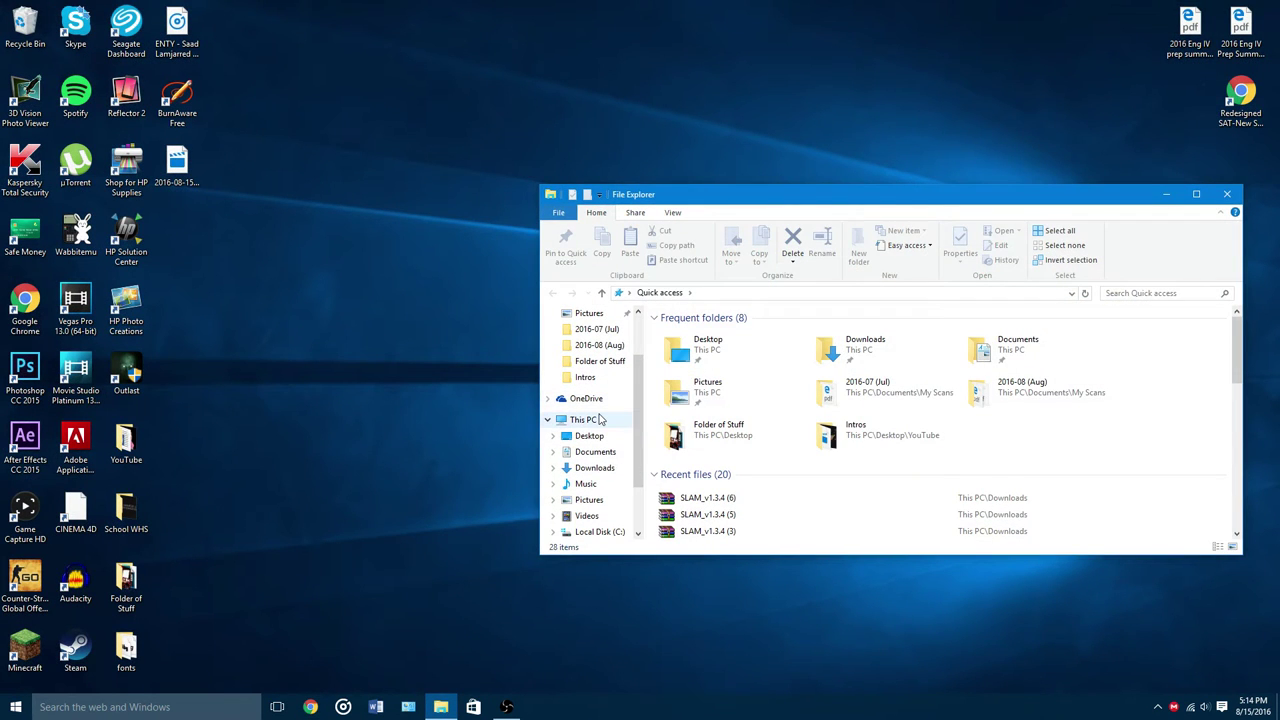
pyautogui.click(588, 419)
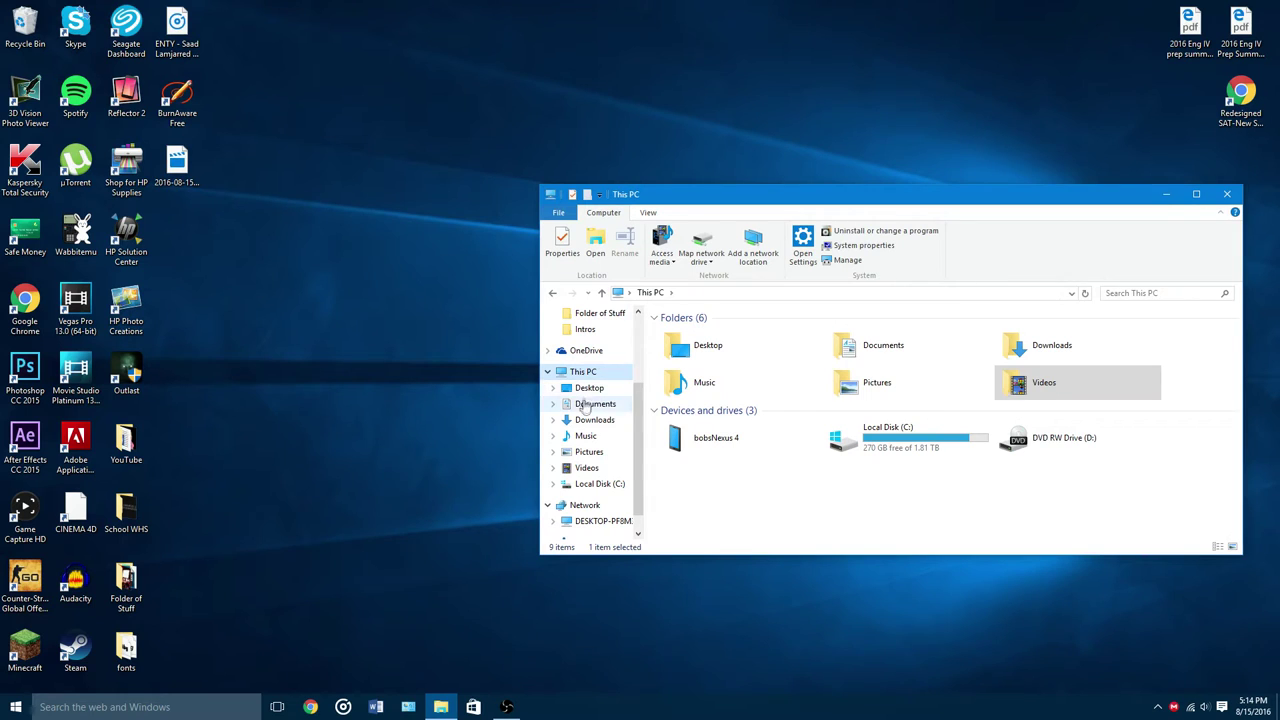
pyautogui.click(597, 484)
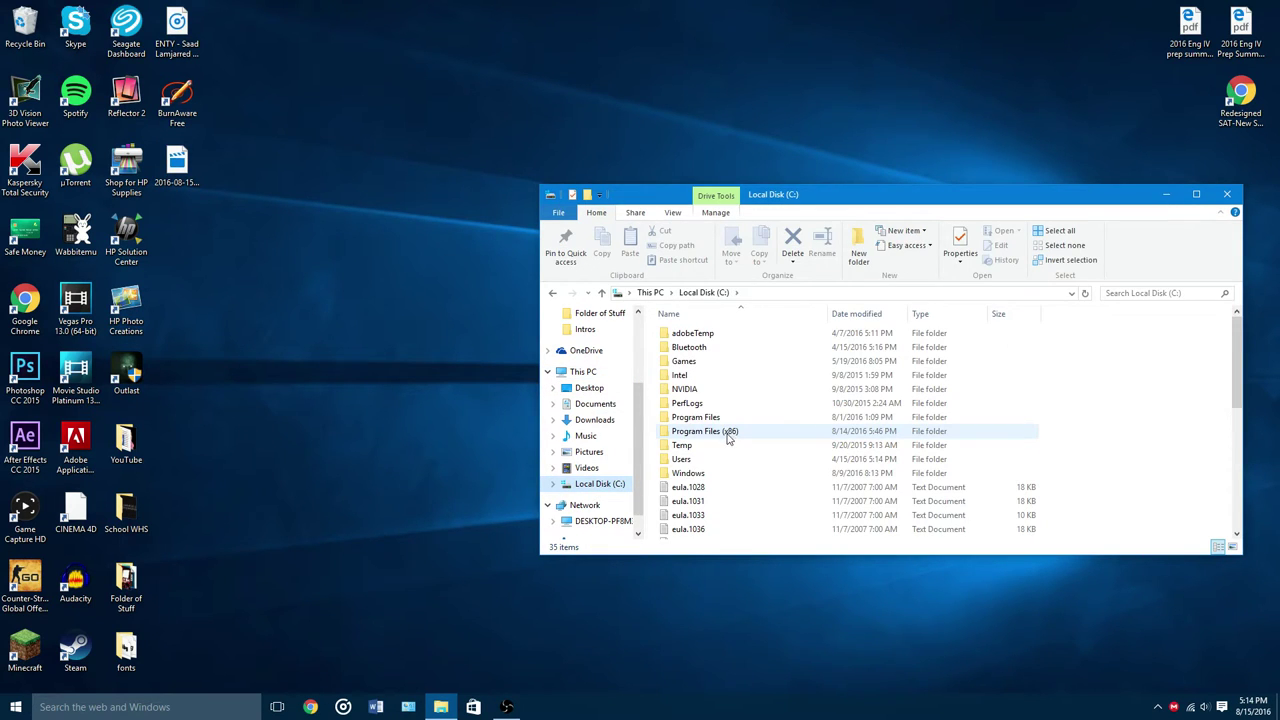
pyautogui.doubleClick(705, 431)
pyautogui.scroll(-6, 728, 437)
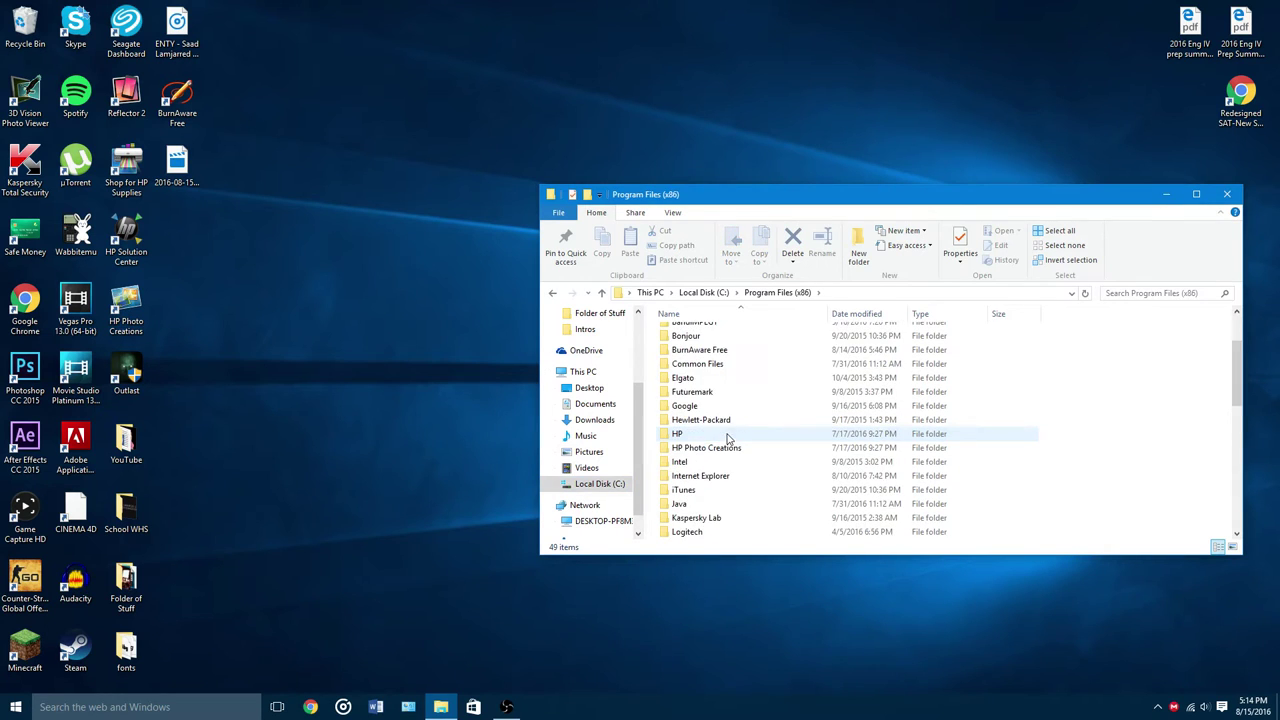
pyautogui.scroll(-3, 728, 437)
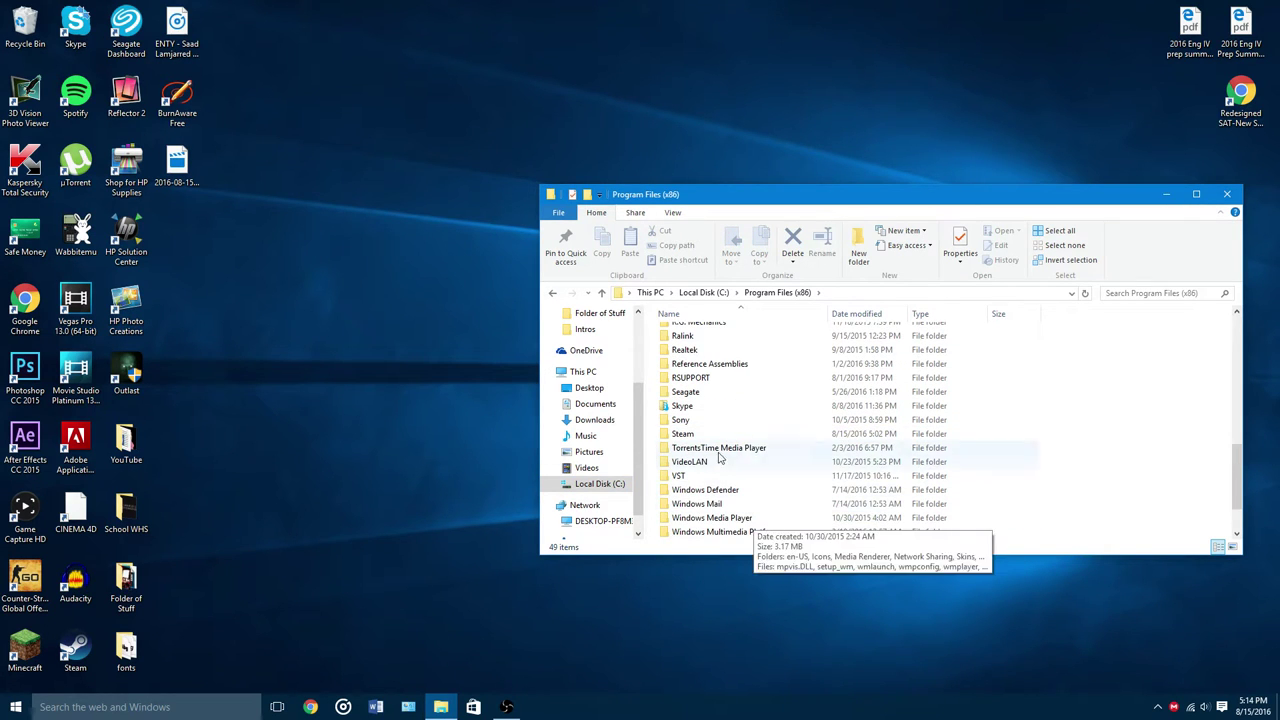
pyautogui.doubleClick(708, 436)
pyautogui.scroll(-3, 705, 395)
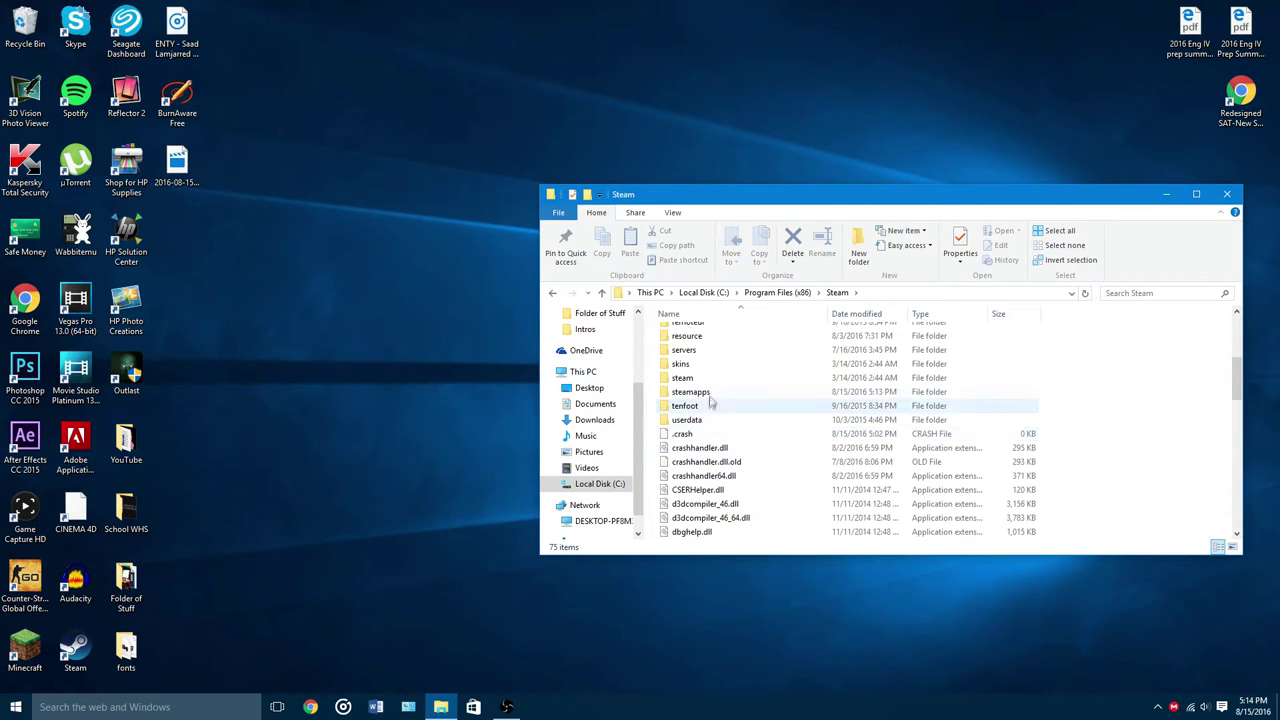
pyautogui.doubleClick(710, 400)
pyautogui.moveTo(695, 496); pyautogui.dragTo(695, 467)
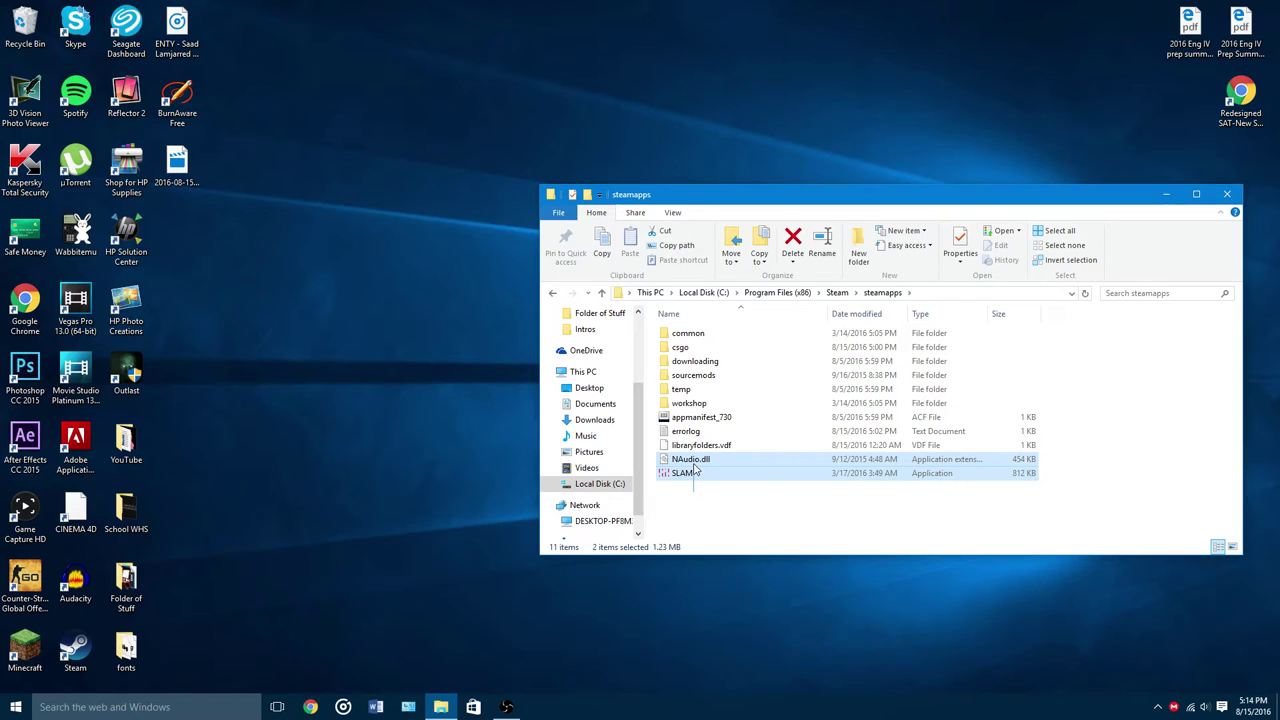
pyautogui.moveTo(695, 467); pyautogui.dragTo(757, 504)
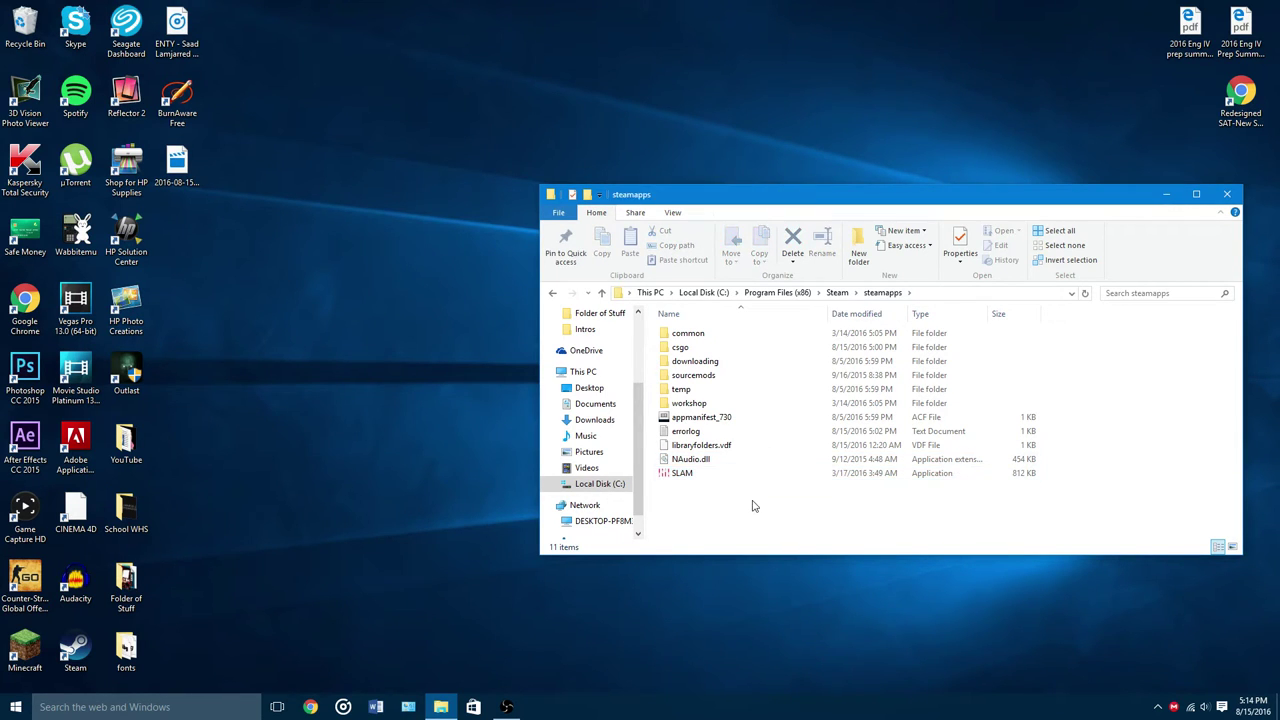
# Launch SLAM from the steamapps folder and delete all existing tracks from its list
pyautogui.doubleClick(912, 477)
pyautogui.click(683, 368)
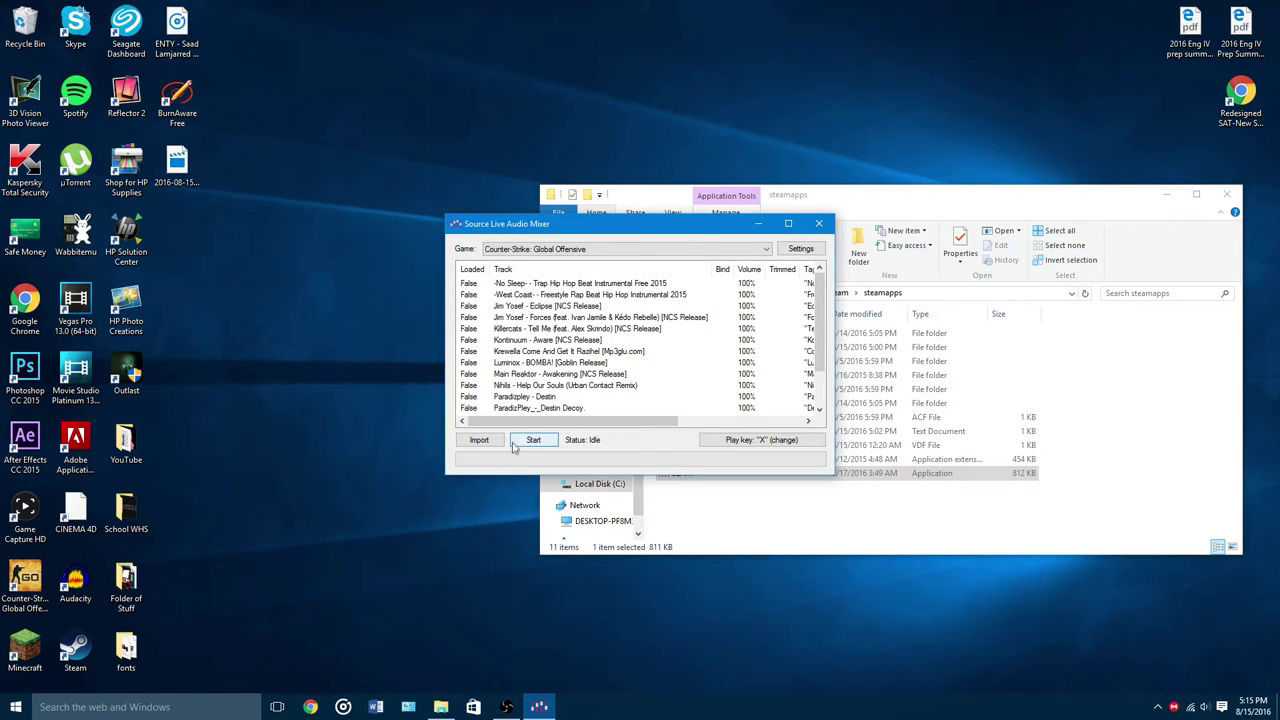
pyautogui.scroll(-2, 554, 410)
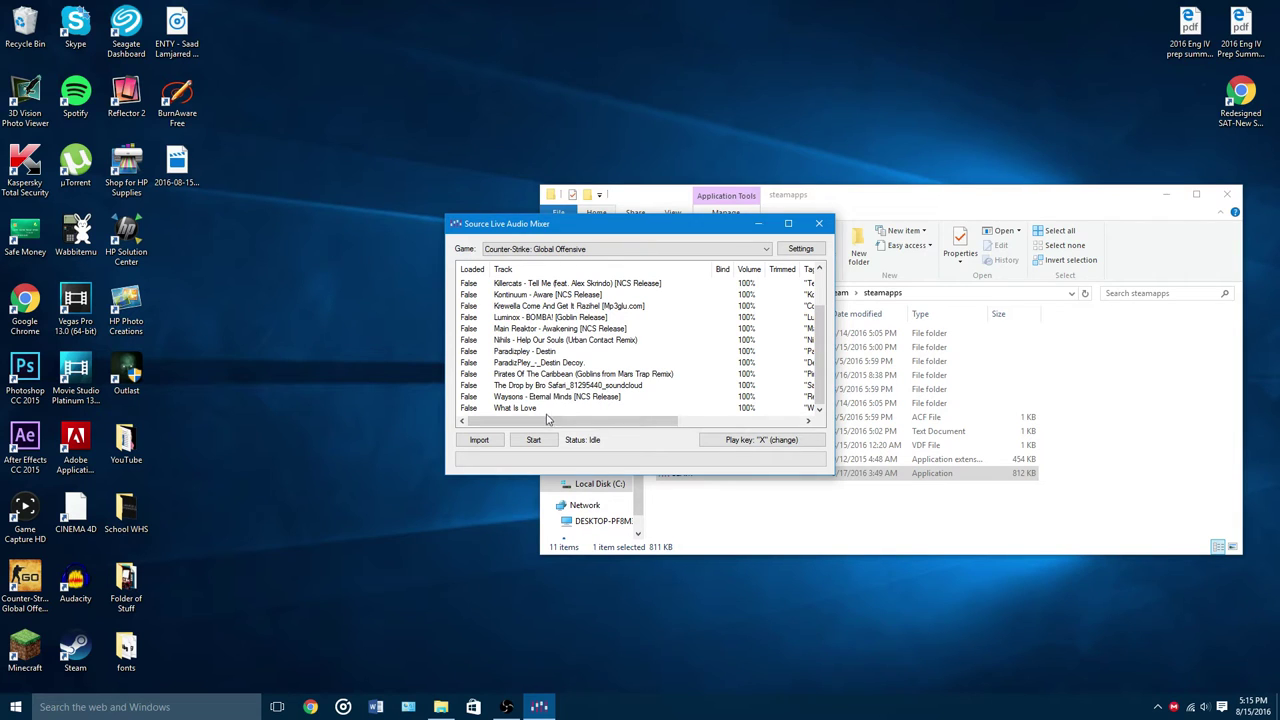
pyautogui.moveTo(548, 408); pyautogui.dragTo(553, 240)
pyautogui.rightClick(543, 308)
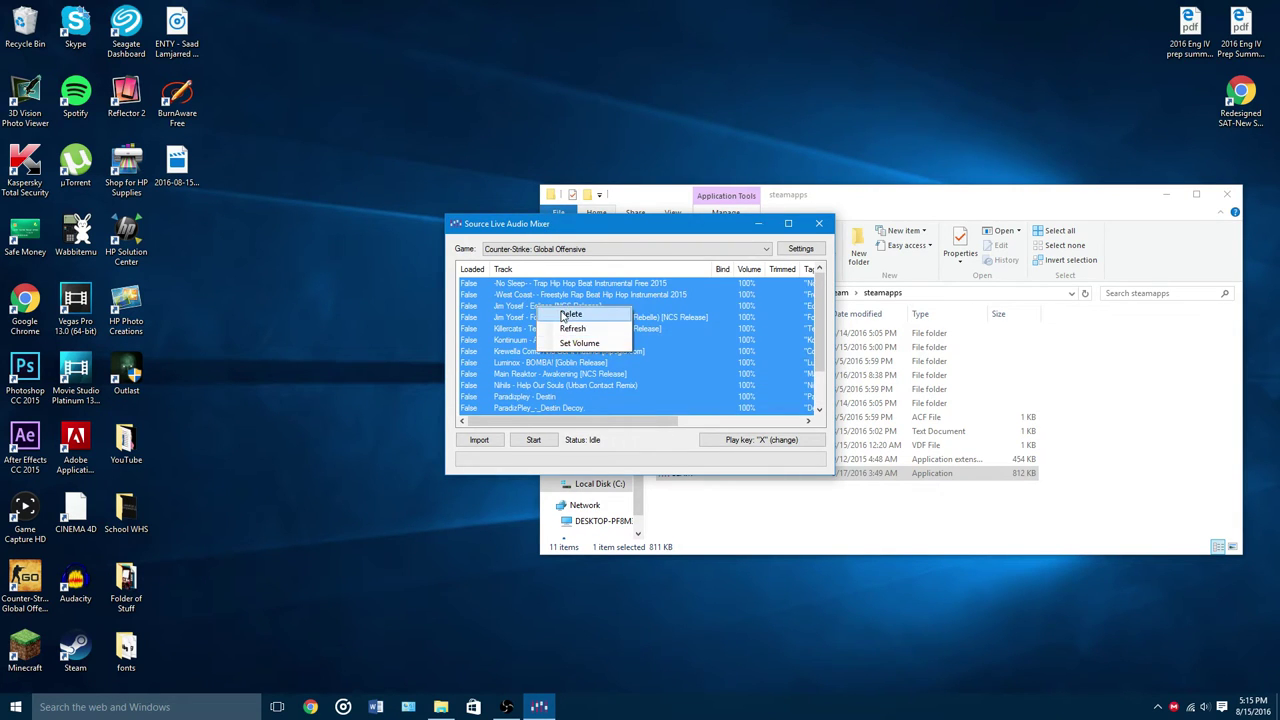
pyautogui.click(570, 314)
# Reposition the Source Live Audio Mixer window and choose Counter-Strike: Global Offensive as the game
pyautogui.click(707, 443)
pyautogui.moveTo(608, 237); pyautogui.dragTo(752, 150)
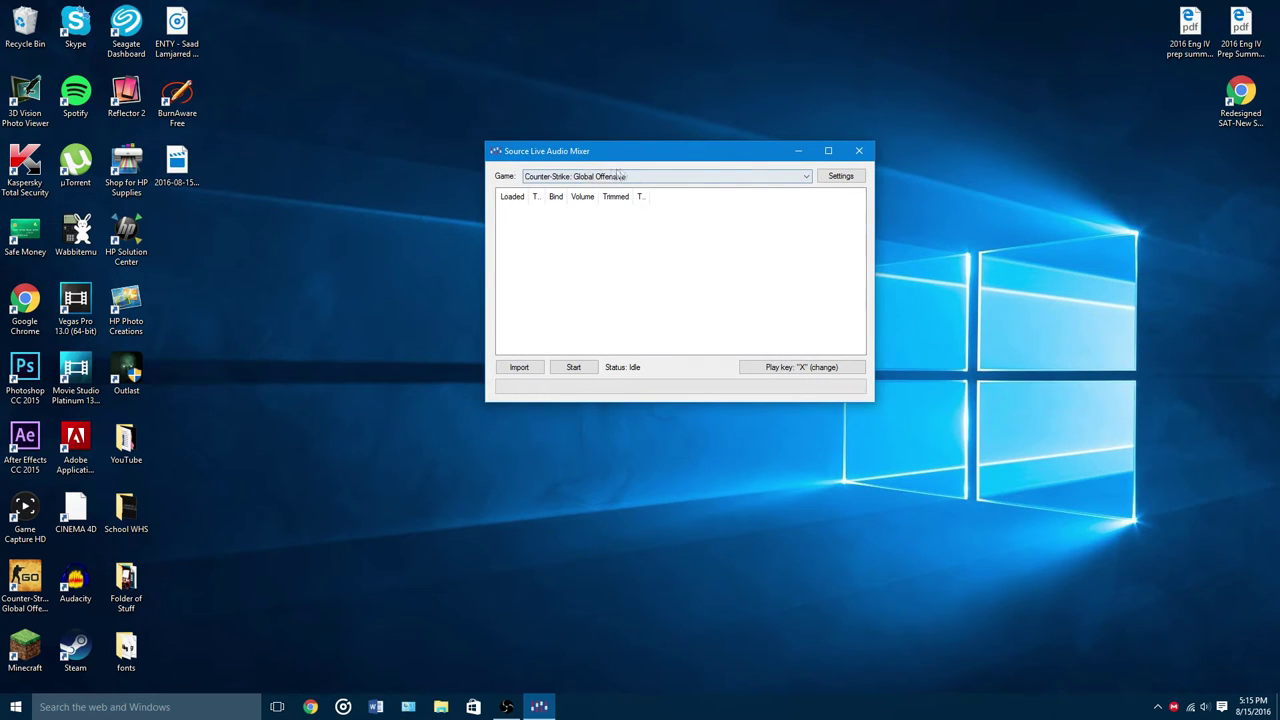
pyautogui.click(576, 178)
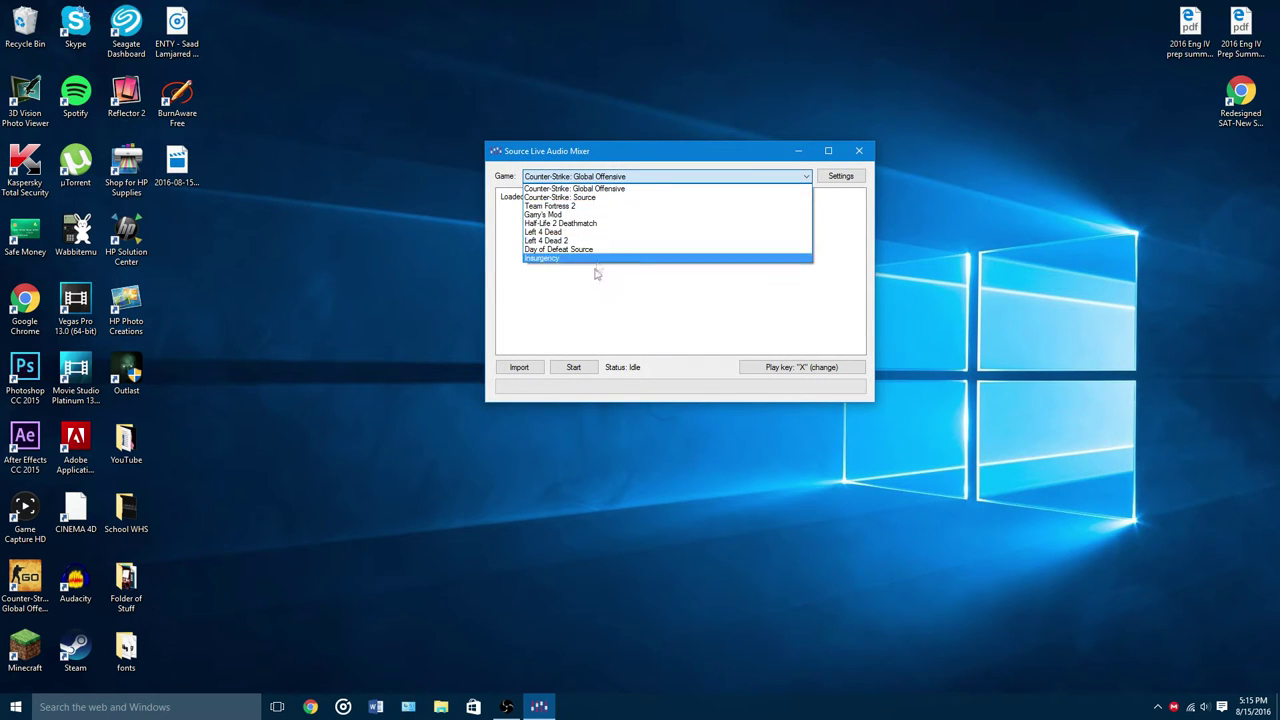
pyautogui.click(567, 189)
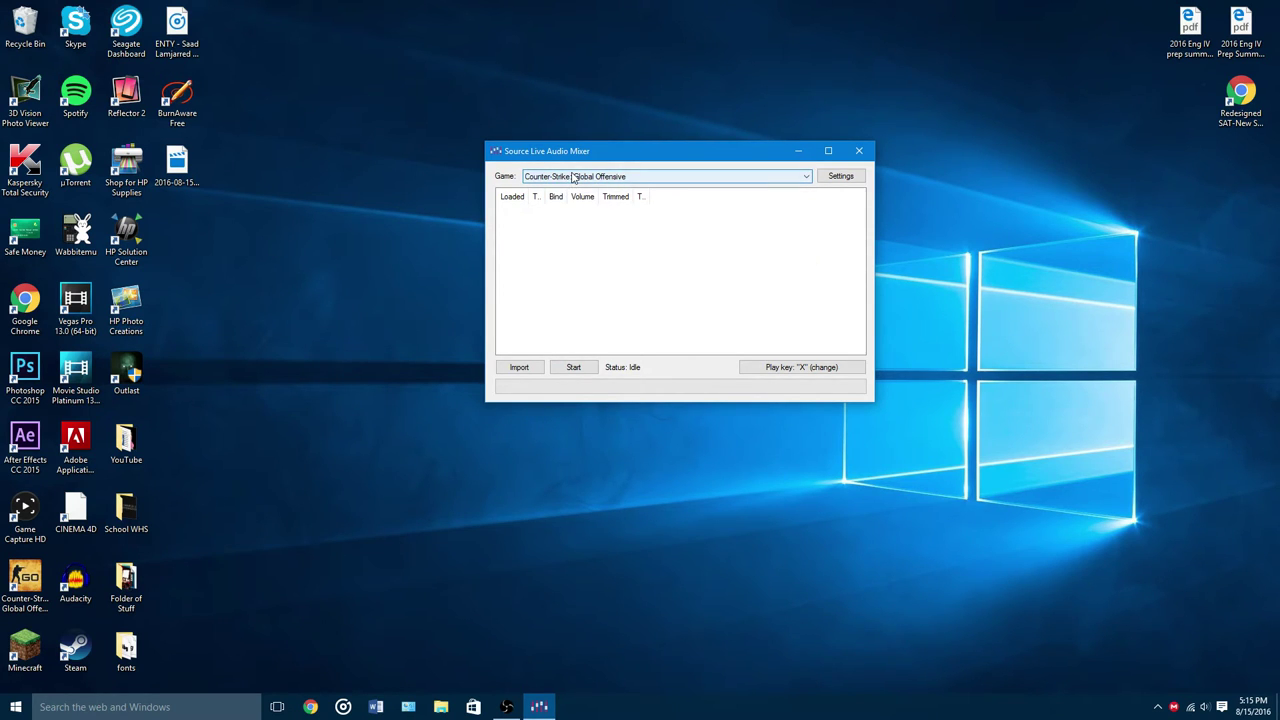
# Import the songs from Main Reaktor - Awakening through What So Not in the Songs folder and dismiss the conversion message
pyautogui.click(538, 372)
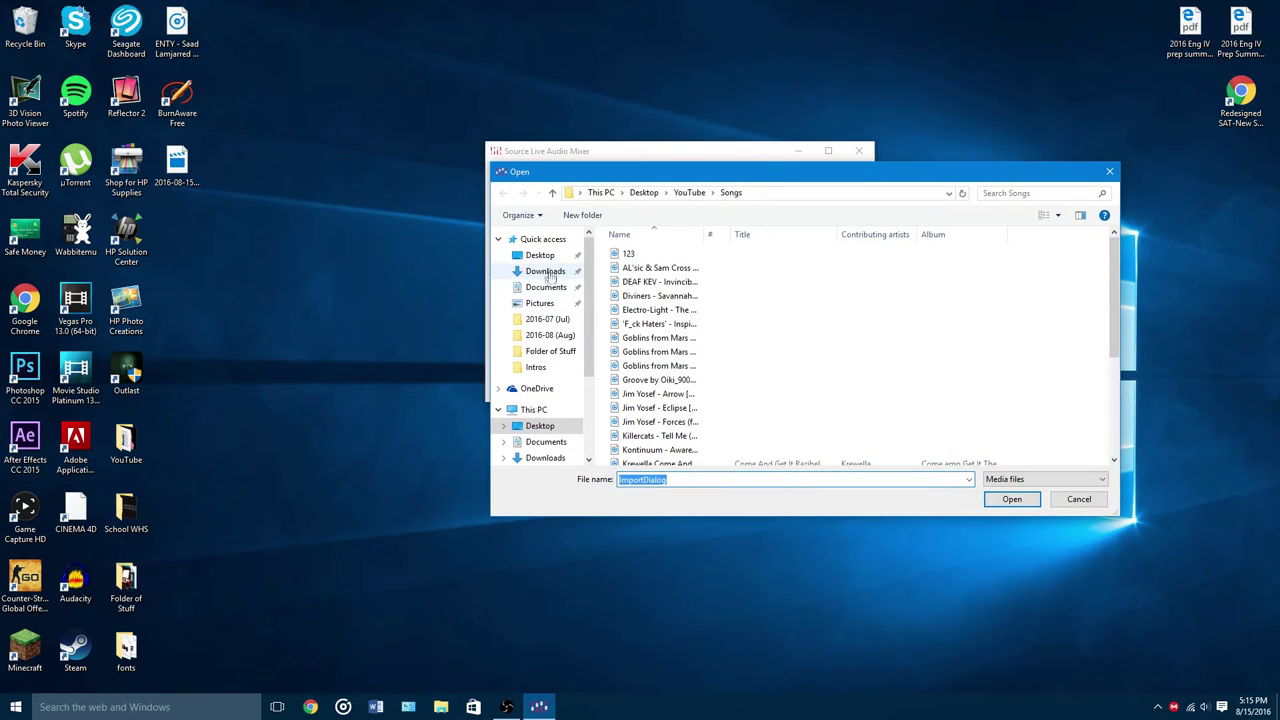
pyautogui.scroll(-4, 772, 318)
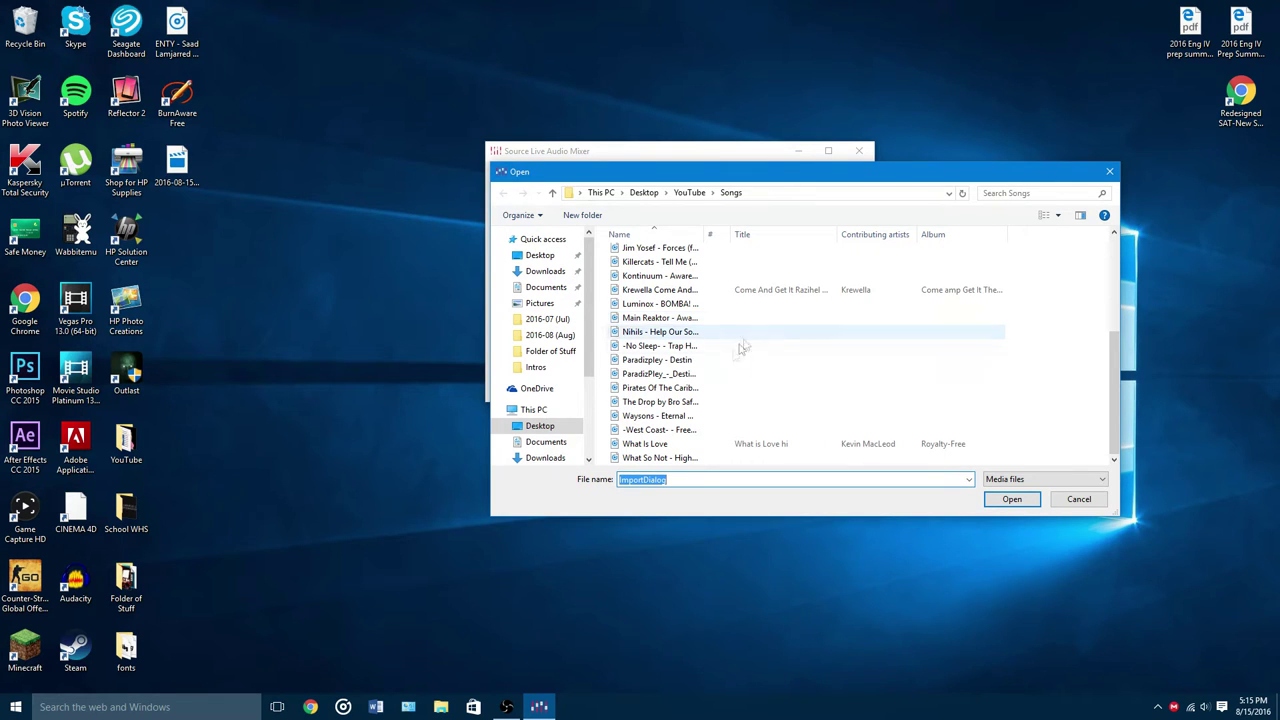
pyautogui.moveTo(1081, 441); pyautogui.dragTo(950, 344)
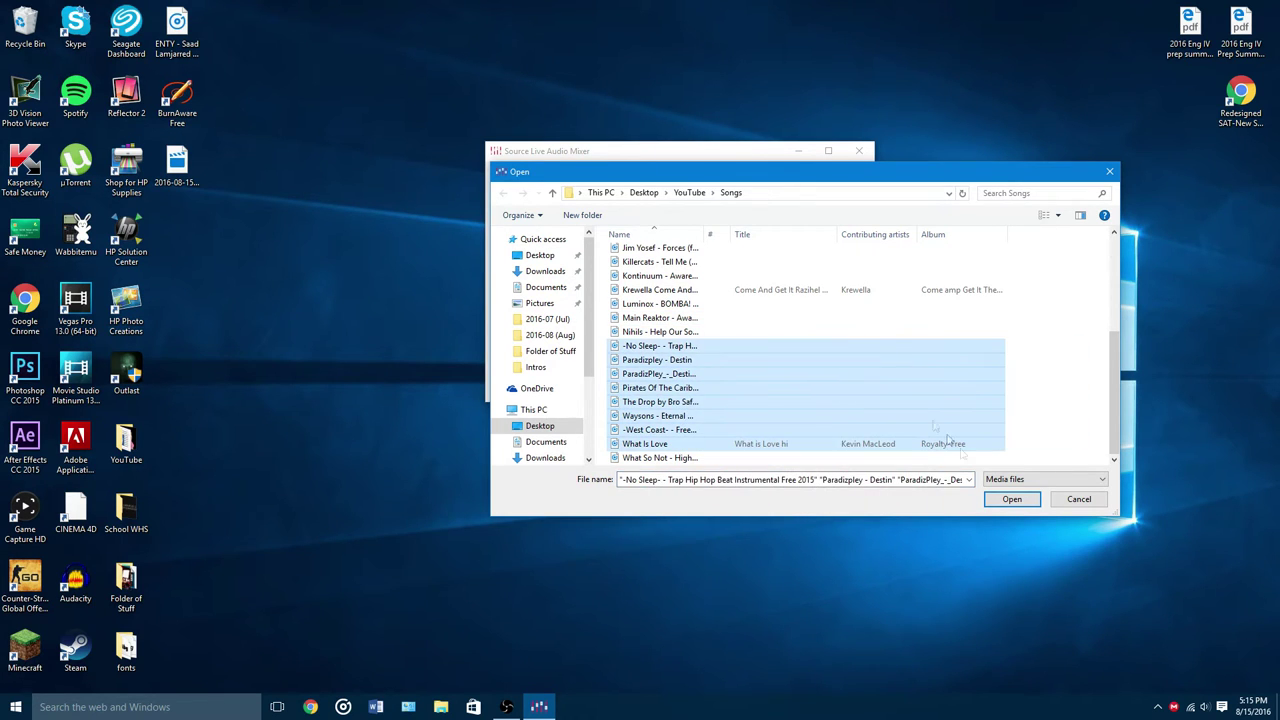
pyautogui.keyDown('shift'); pyautogui.click(1016, 462); pyautogui.keyUp('shift')
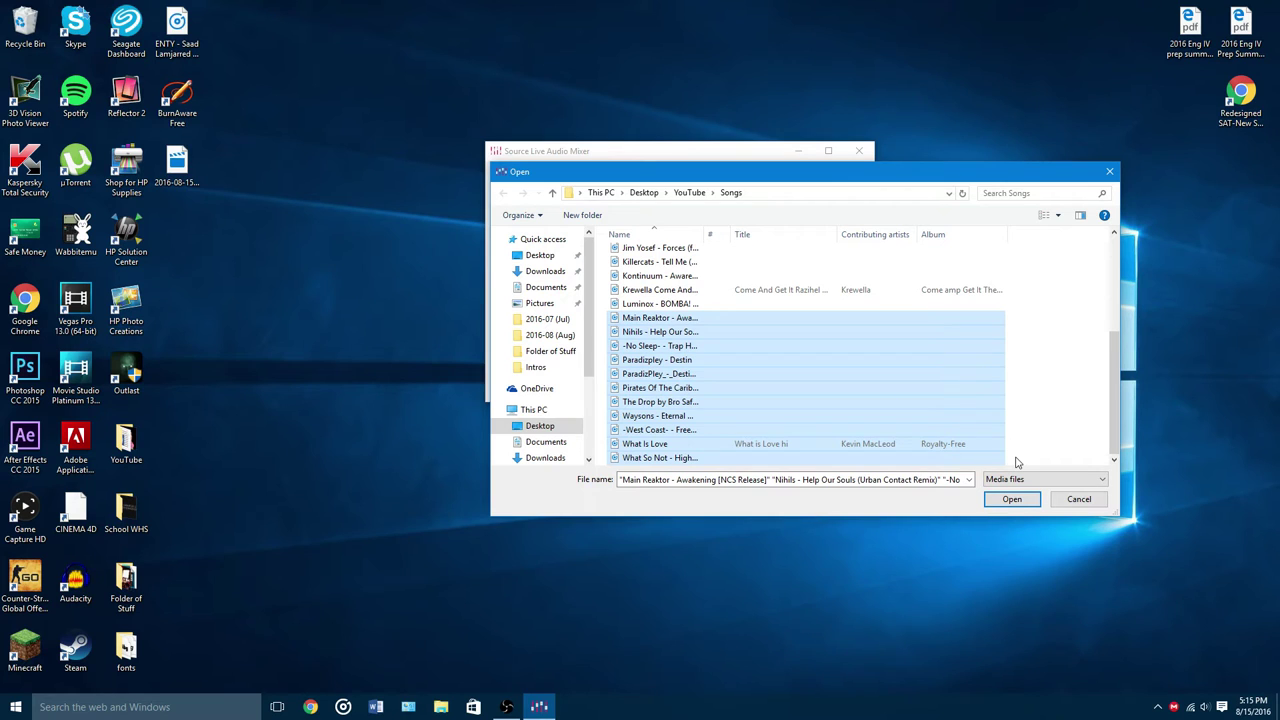
pyautogui.click(1011, 499)
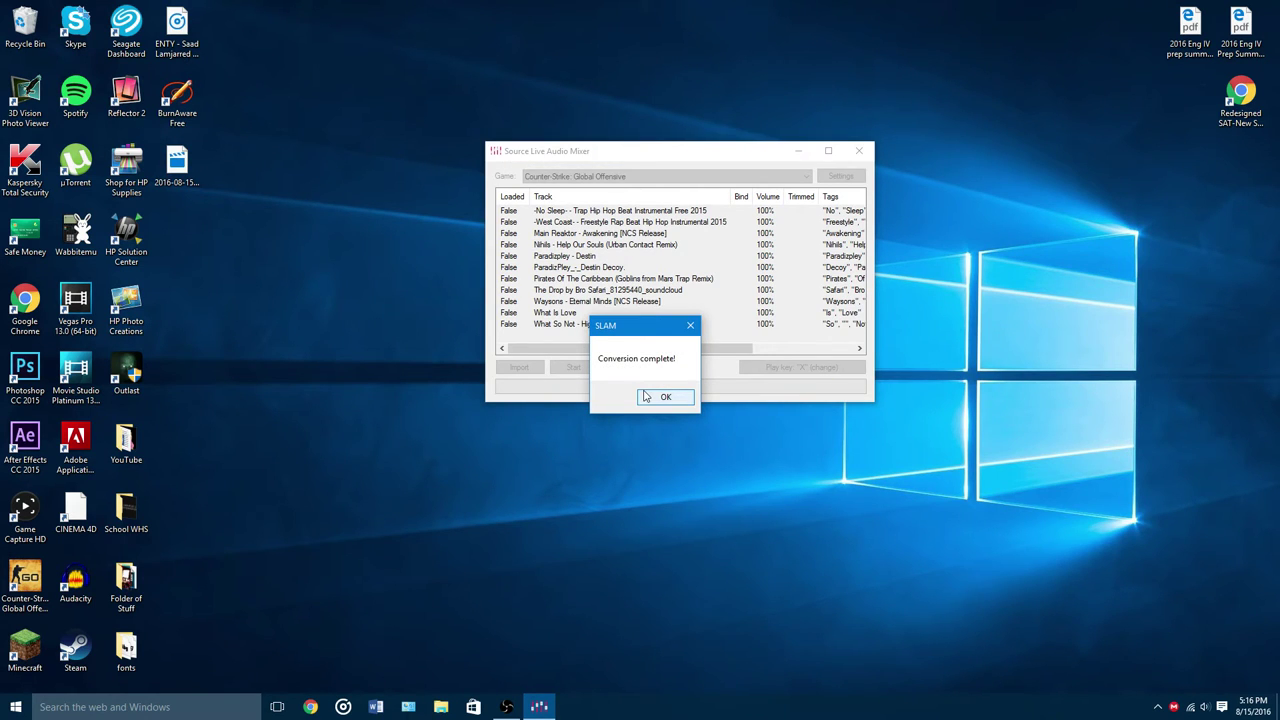
pyautogui.click(645, 397)
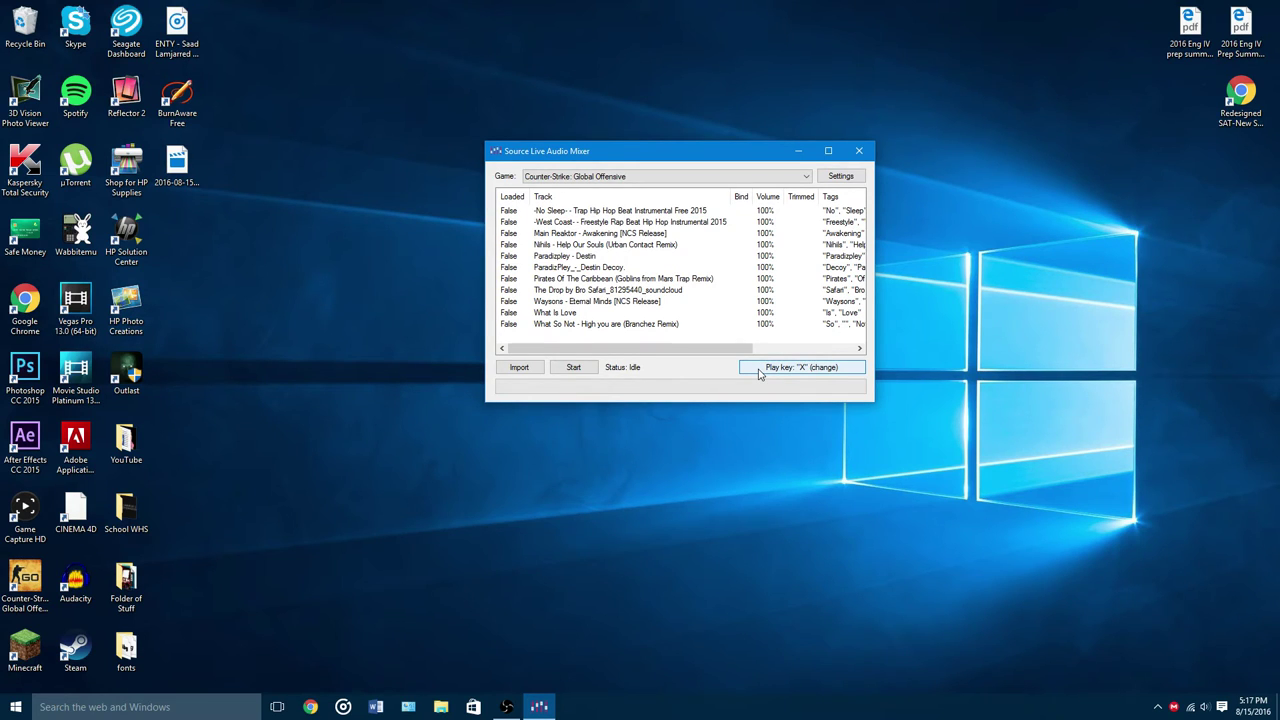
# Start the audio mixer for the imported tracks and launch Counter-Strike: Global Offensive from the desktop
pyautogui.click(586, 370)
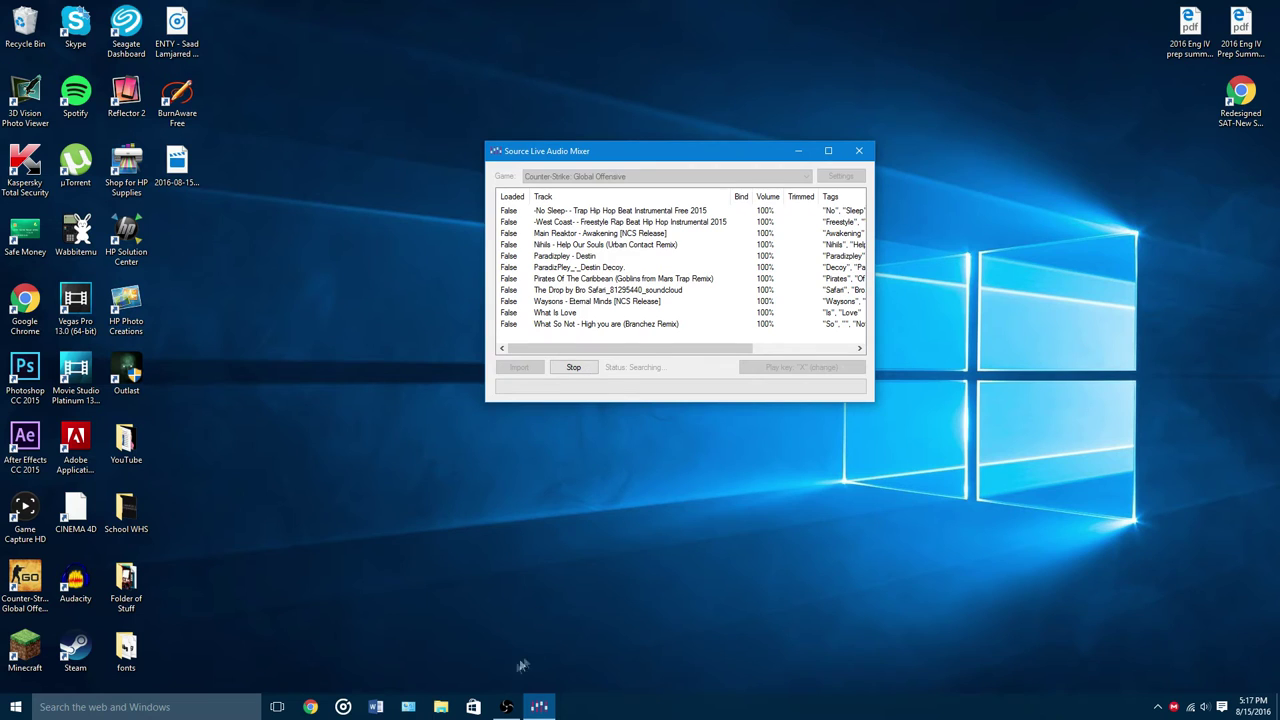
pyautogui.doubleClick(25, 578)
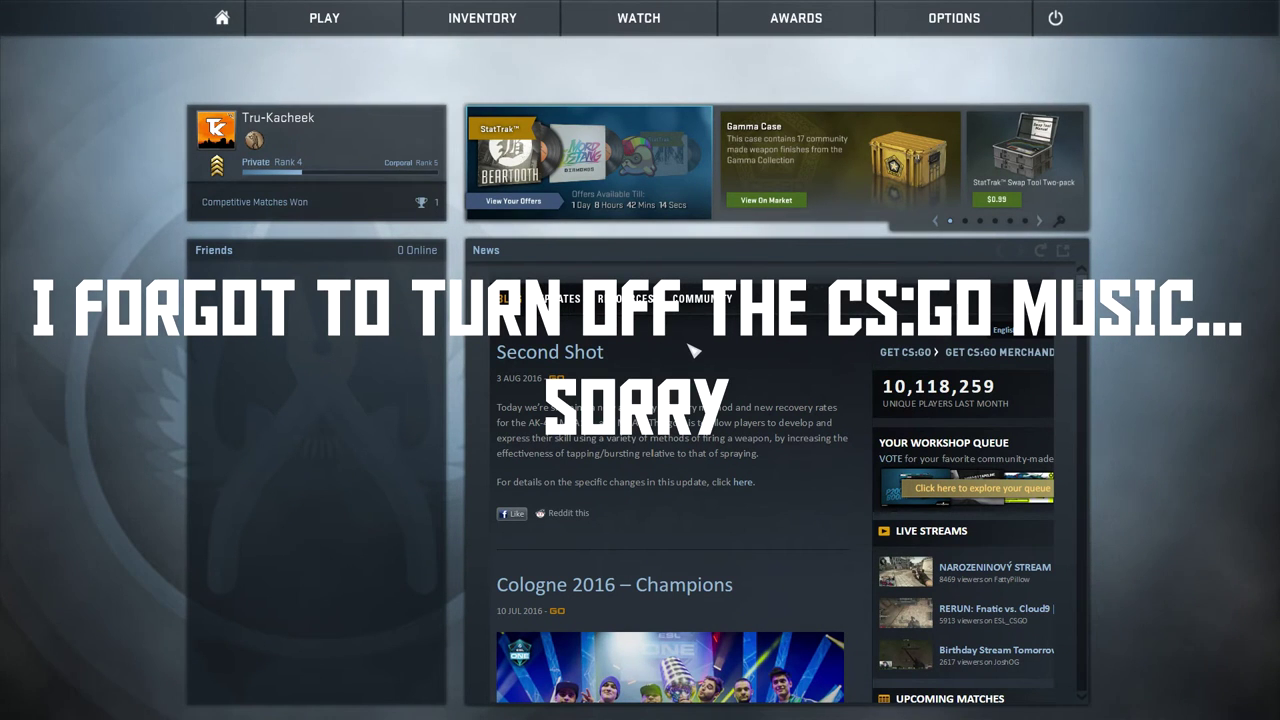
# In the Game Settings, toggle Enable Developer Console (~) off and back to Yes, and return to the home screen
pyautogui.click(966, 24)
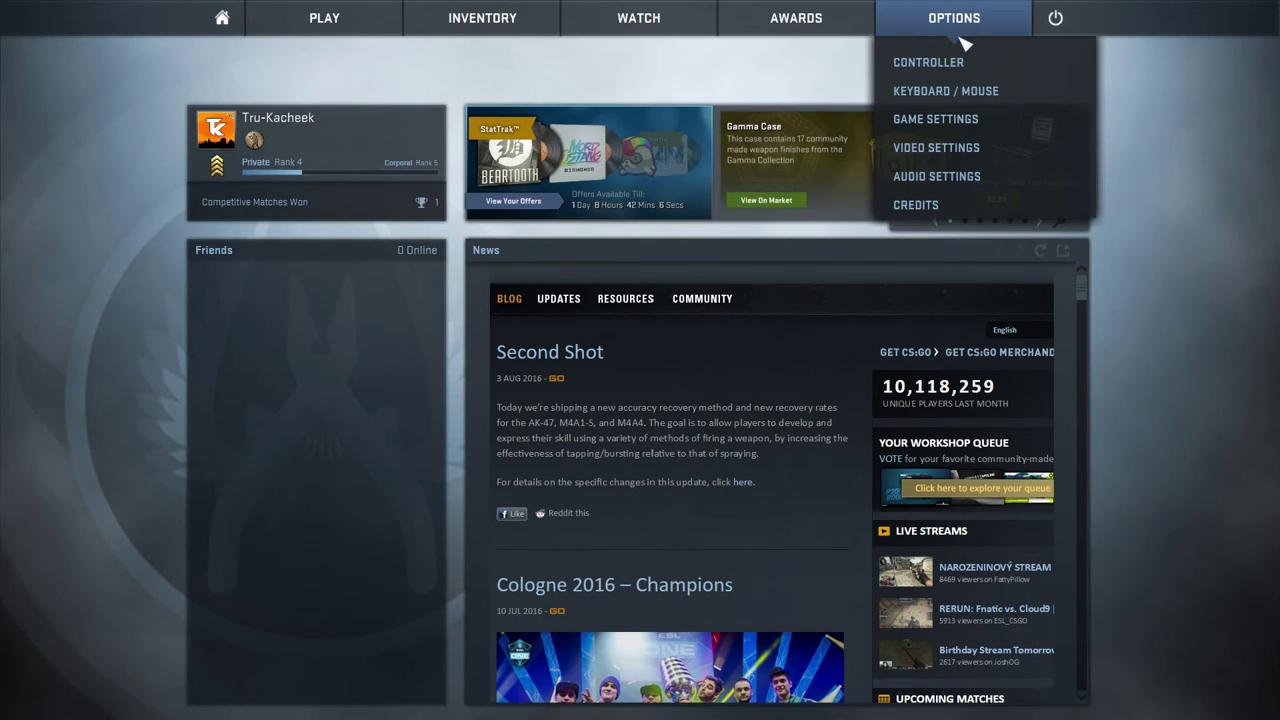
pyautogui.click(935, 119)
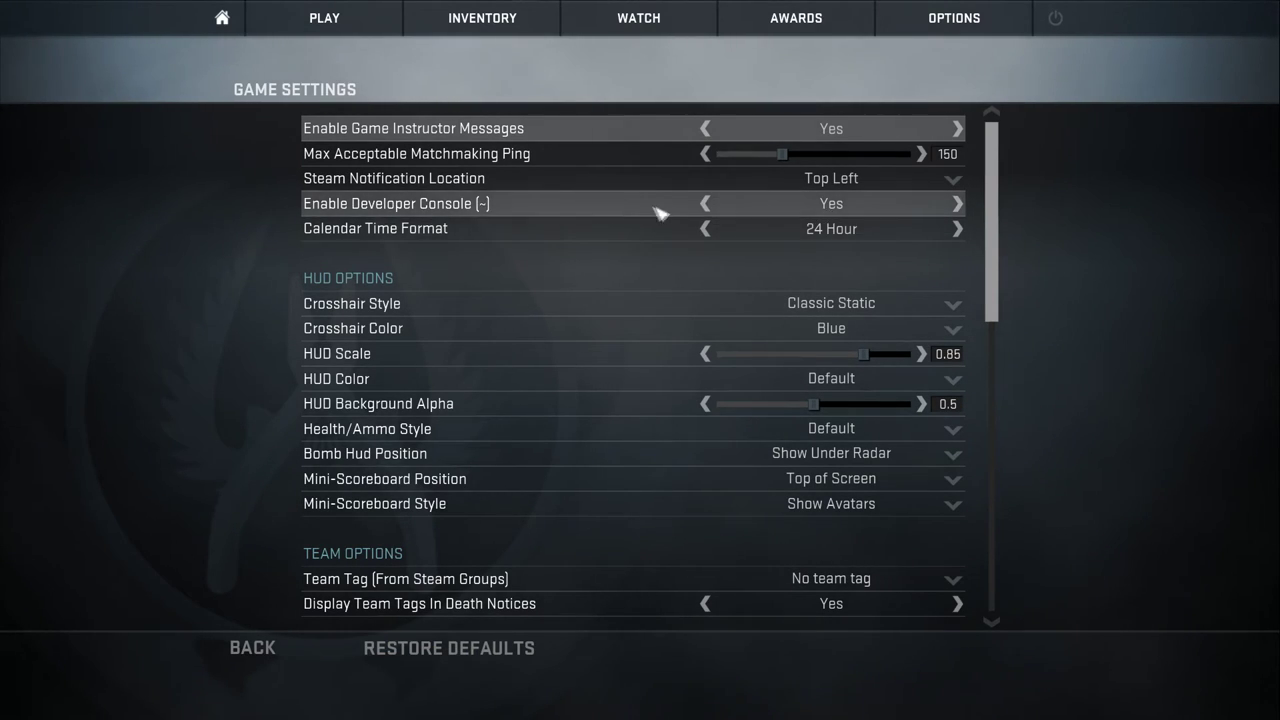
pyautogui.click(958, 205)
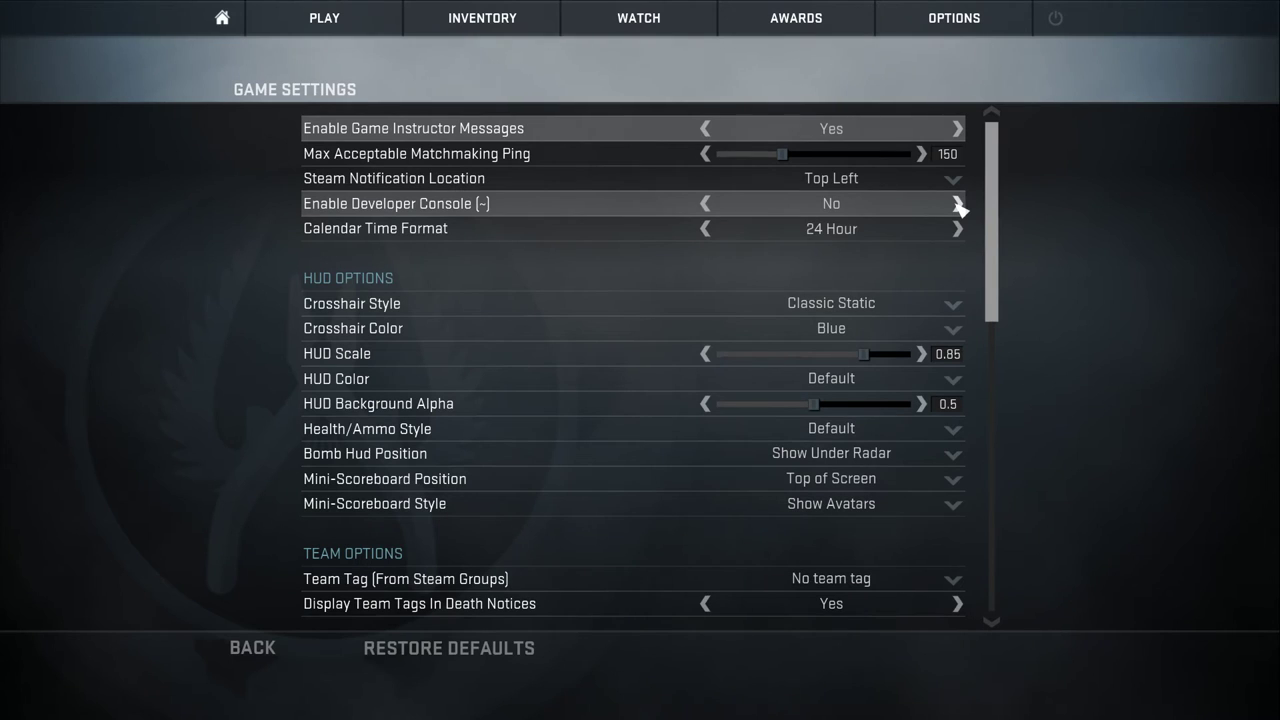
pyautogui.click(958, 205)
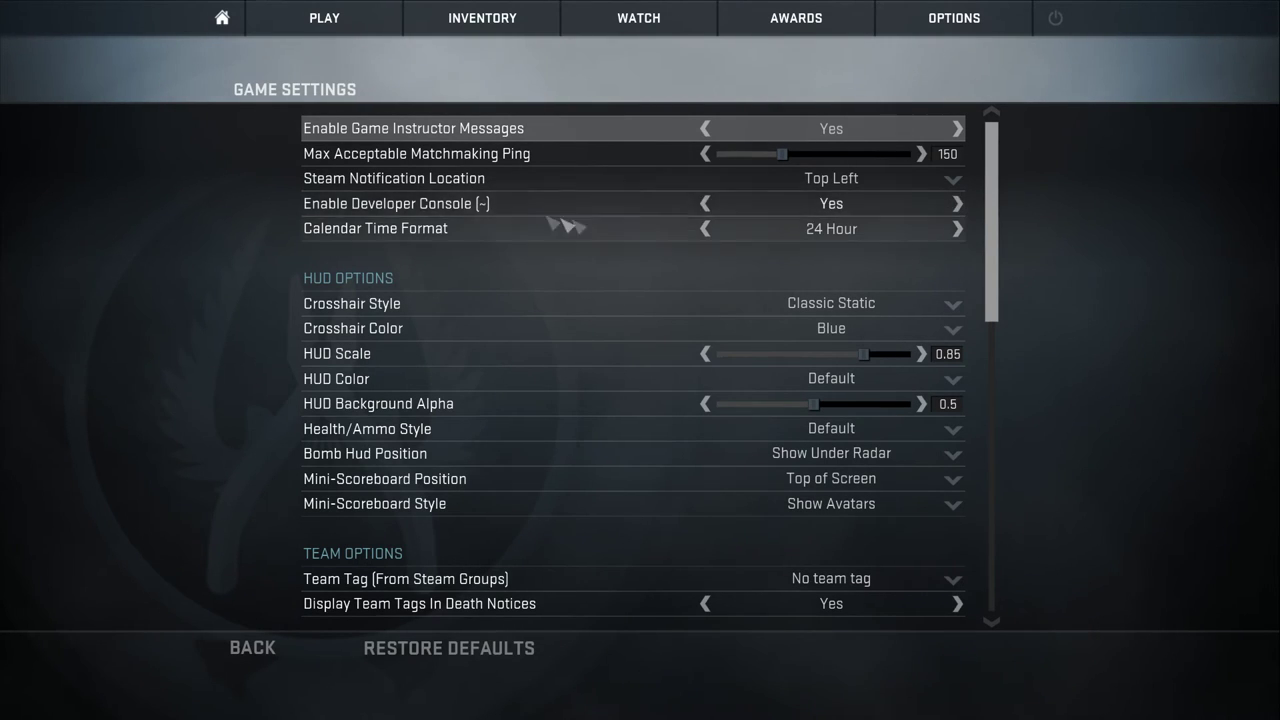
pyautogui.click(222, 18)
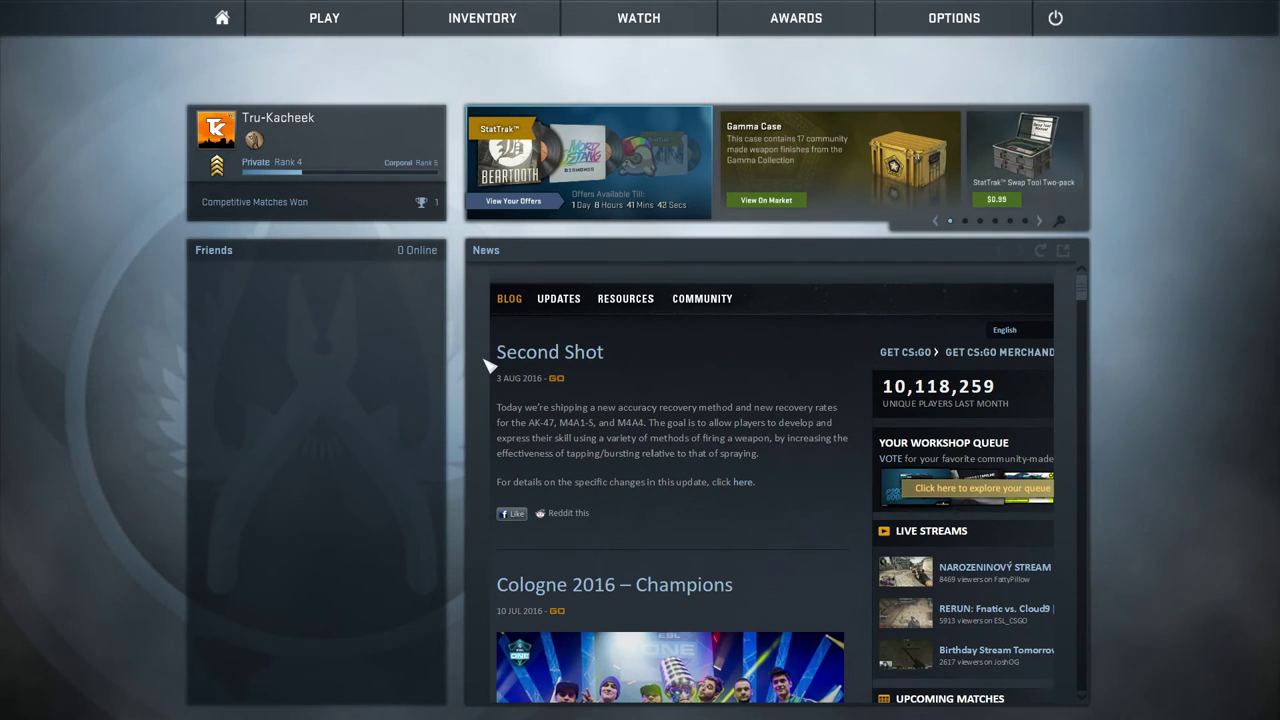
# Open the developer console and run the command "exec slam"
pyautogui.press('`')
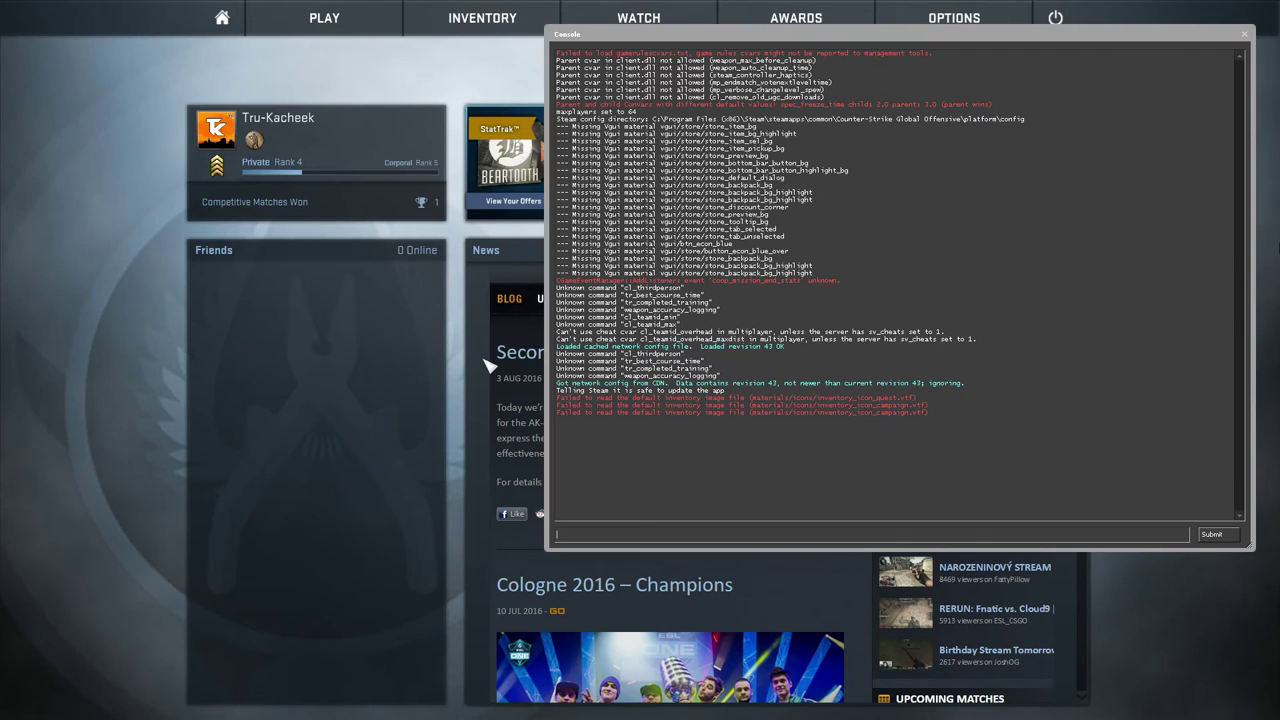
pyautogui.write('exec')
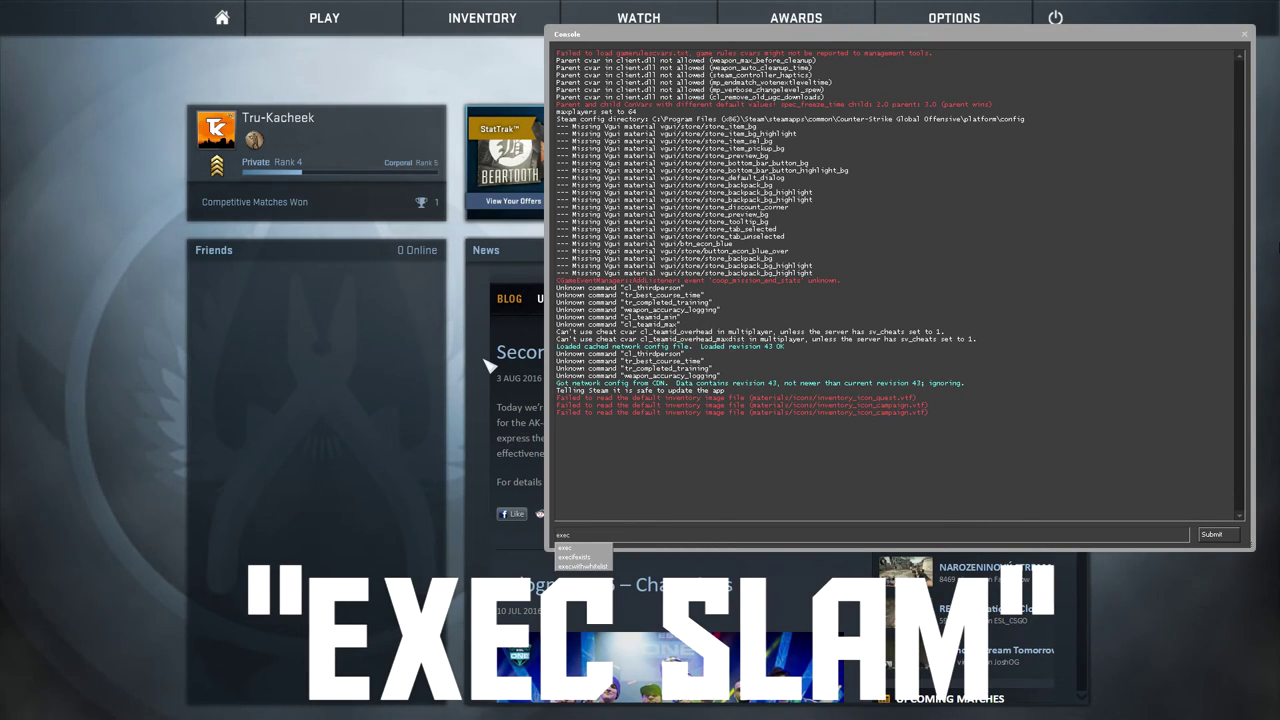
pyautogui.write(' slam')
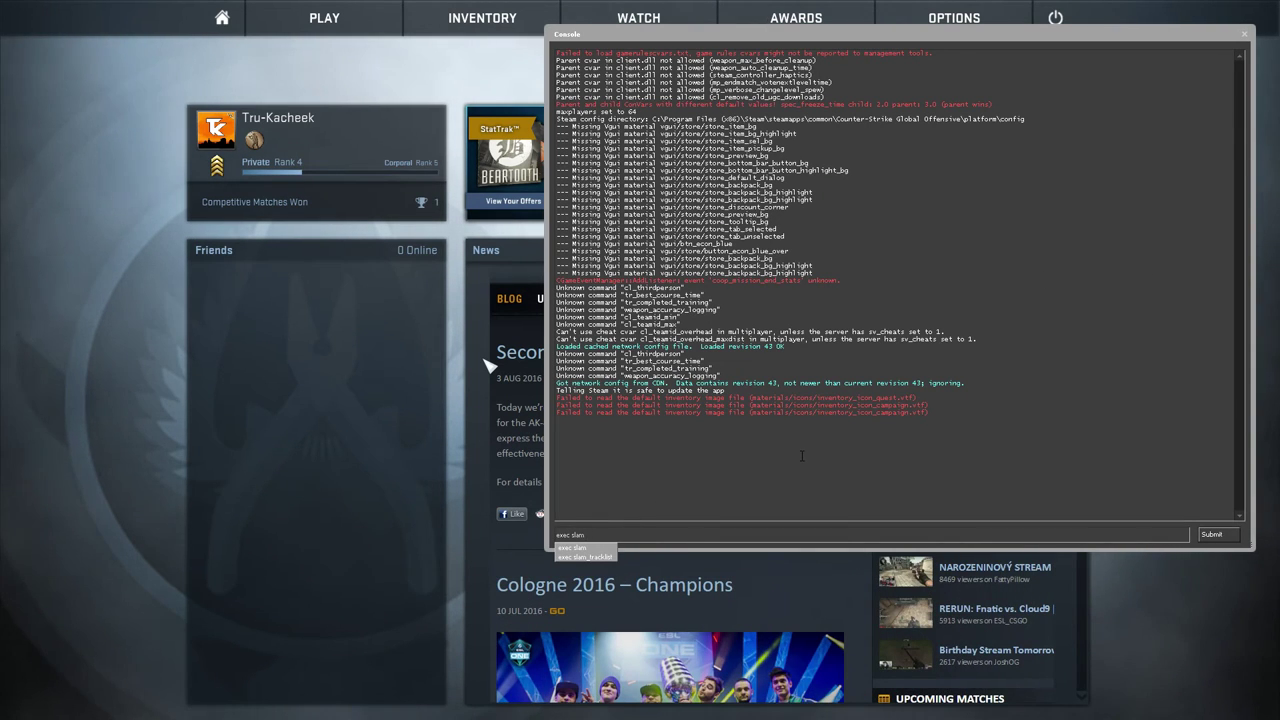
pyautogui.press('Return')
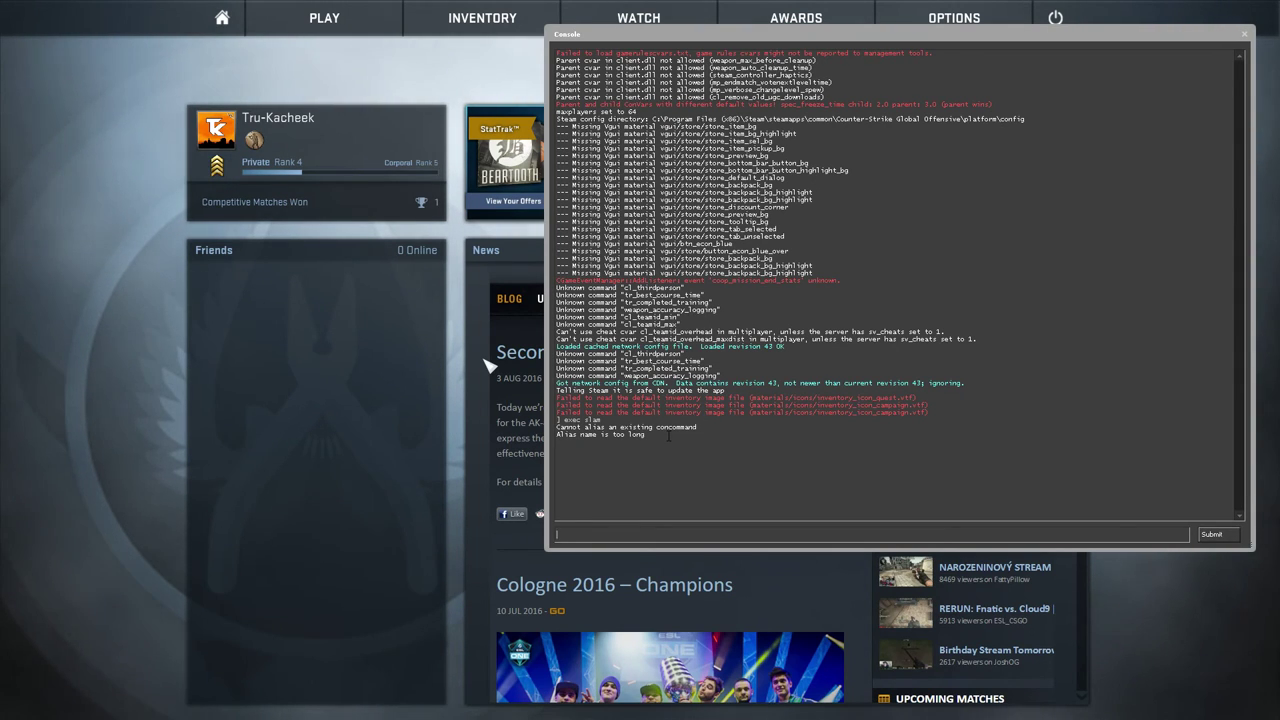
# List the available tracks with the command "la", load track 1, and close the console
pyautogui.write('la')
pyautogui.press('Return')
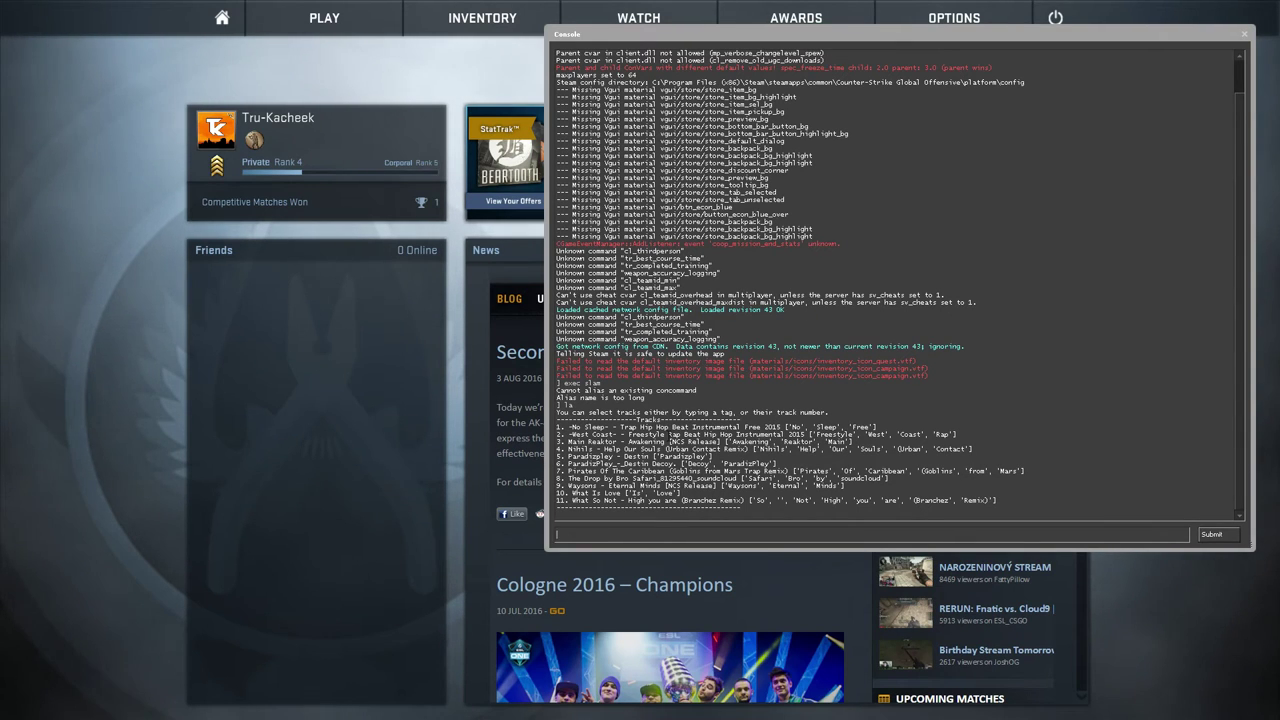
pyautogui.press('Return')
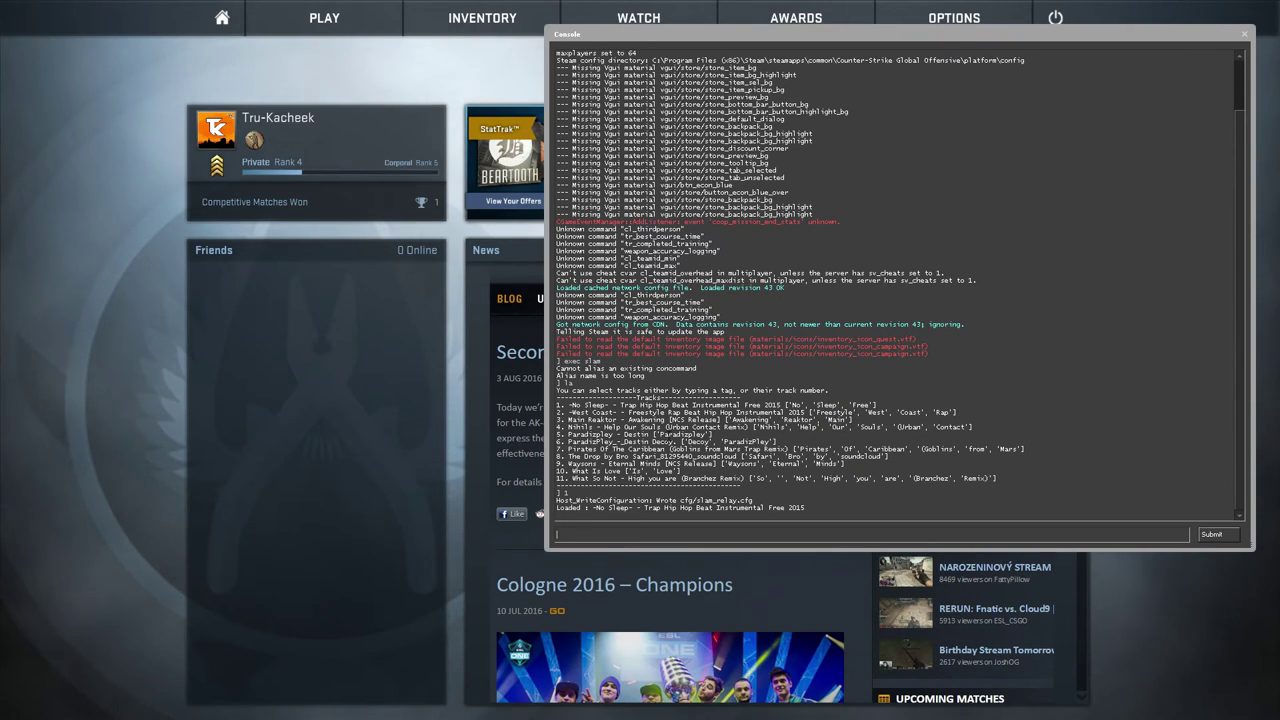
pyautogui.press('`')
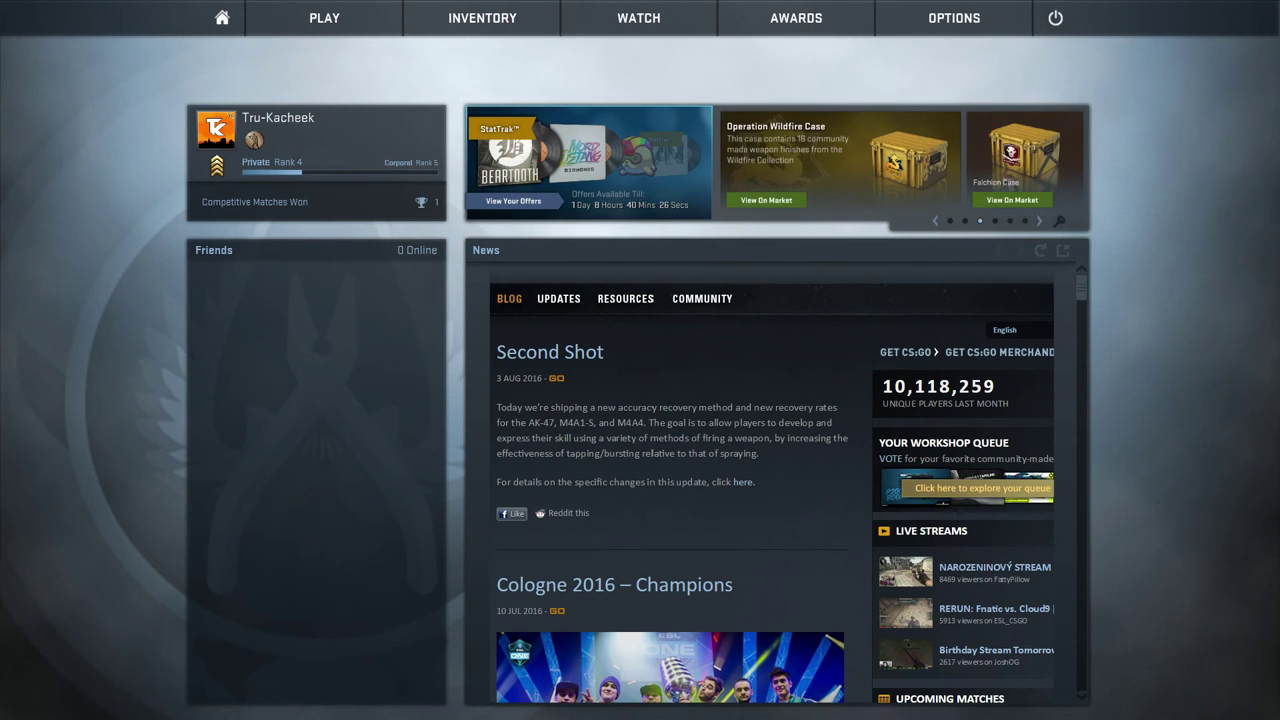